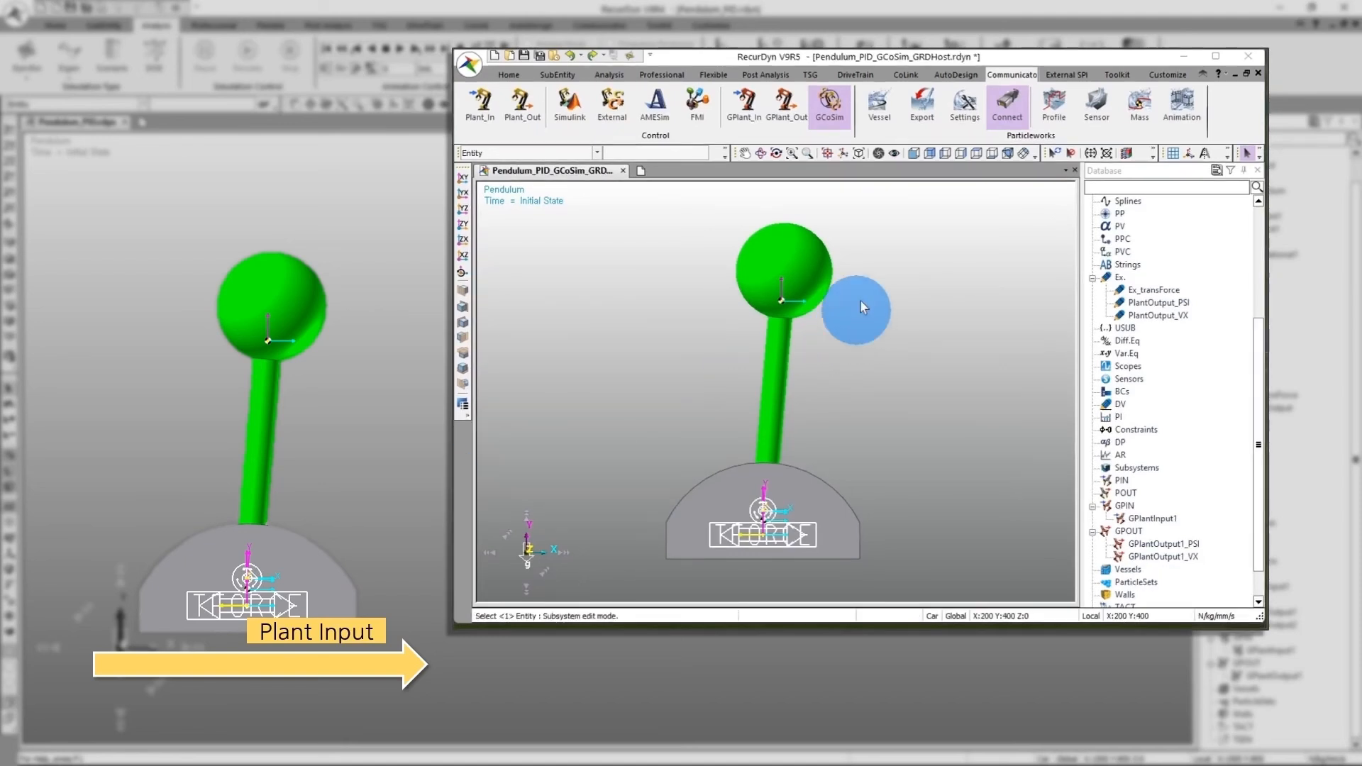
Check the plant input defined in the General Plant Input list and confirm the list
left_click(746, 110)
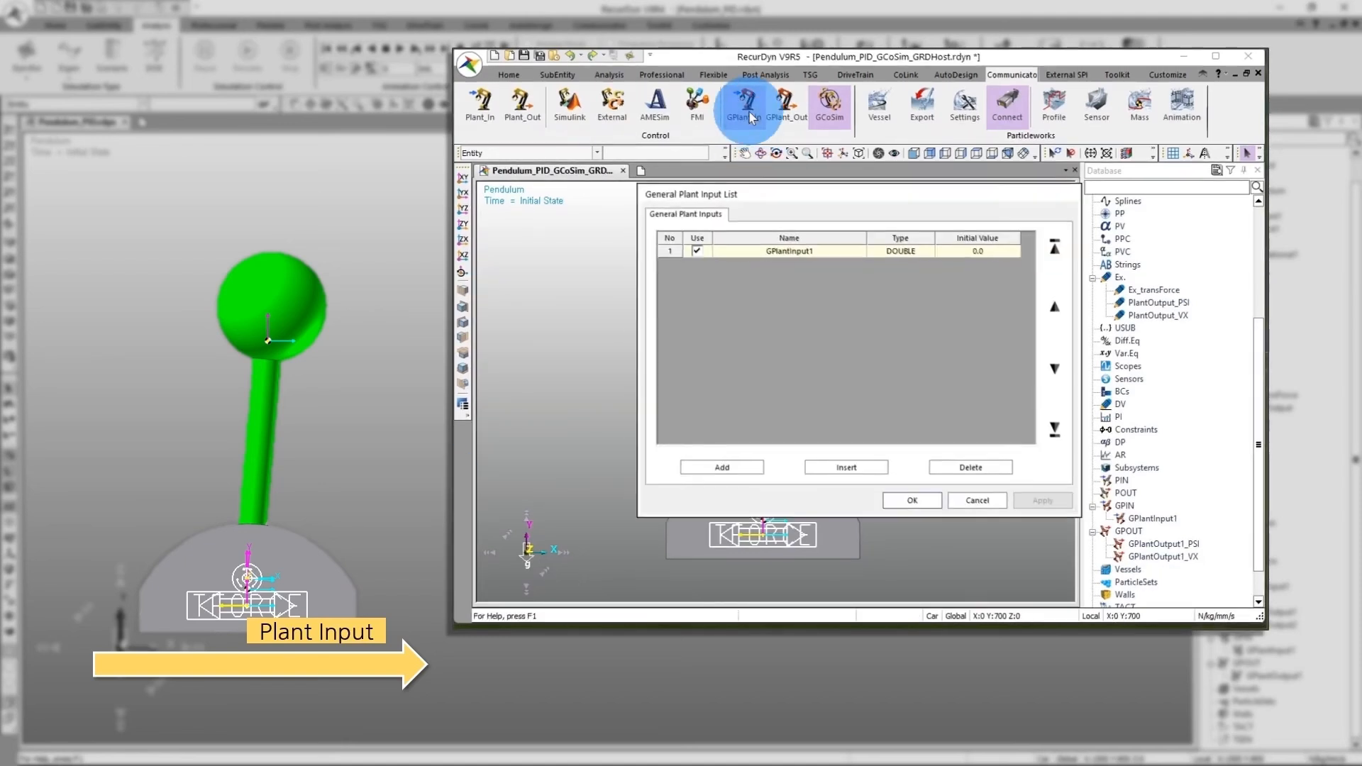
left_click(850, 250)
left_click(914, 504)
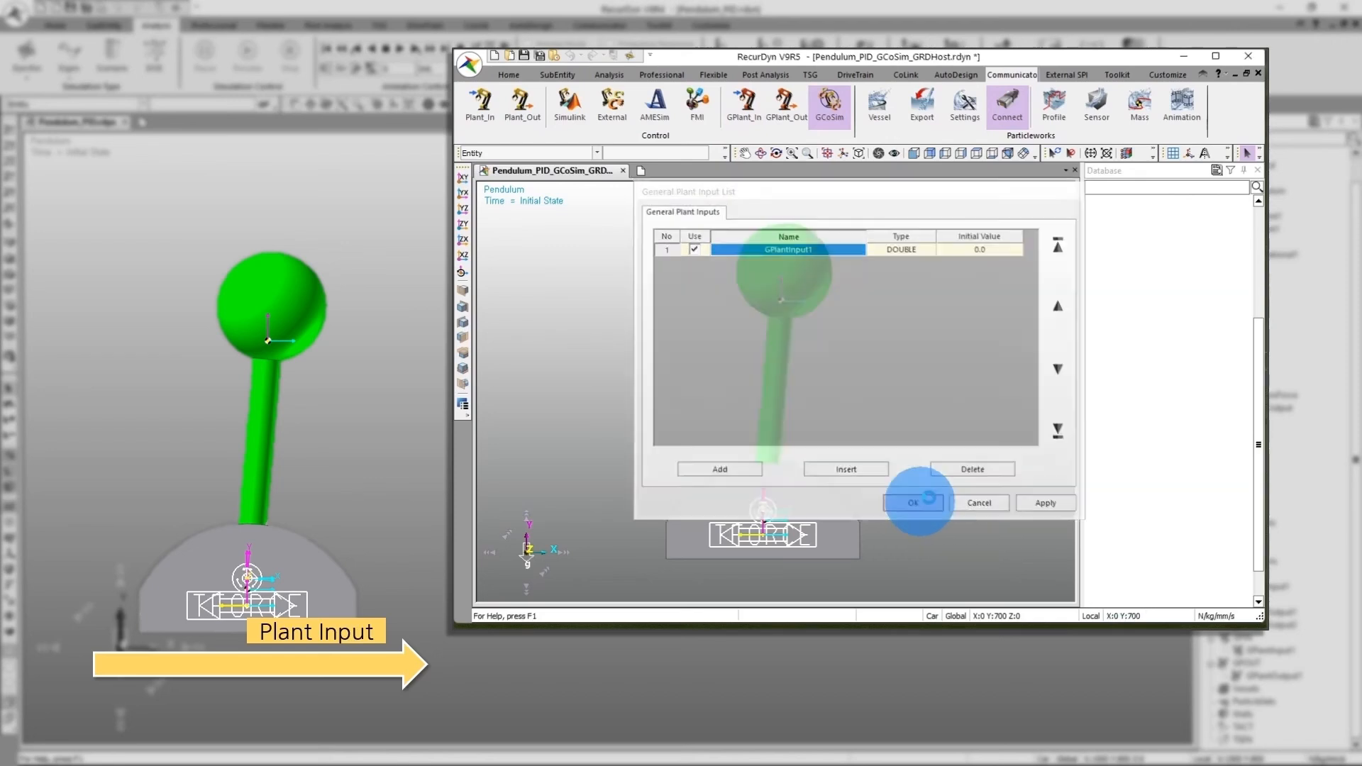
Examine the FX expression of the Translational1 force and the plant input used as its argument, and close its dialogs
scroll(1263, 328, "up", 2)
left_click_drag(1263, 329, 1259, 241)
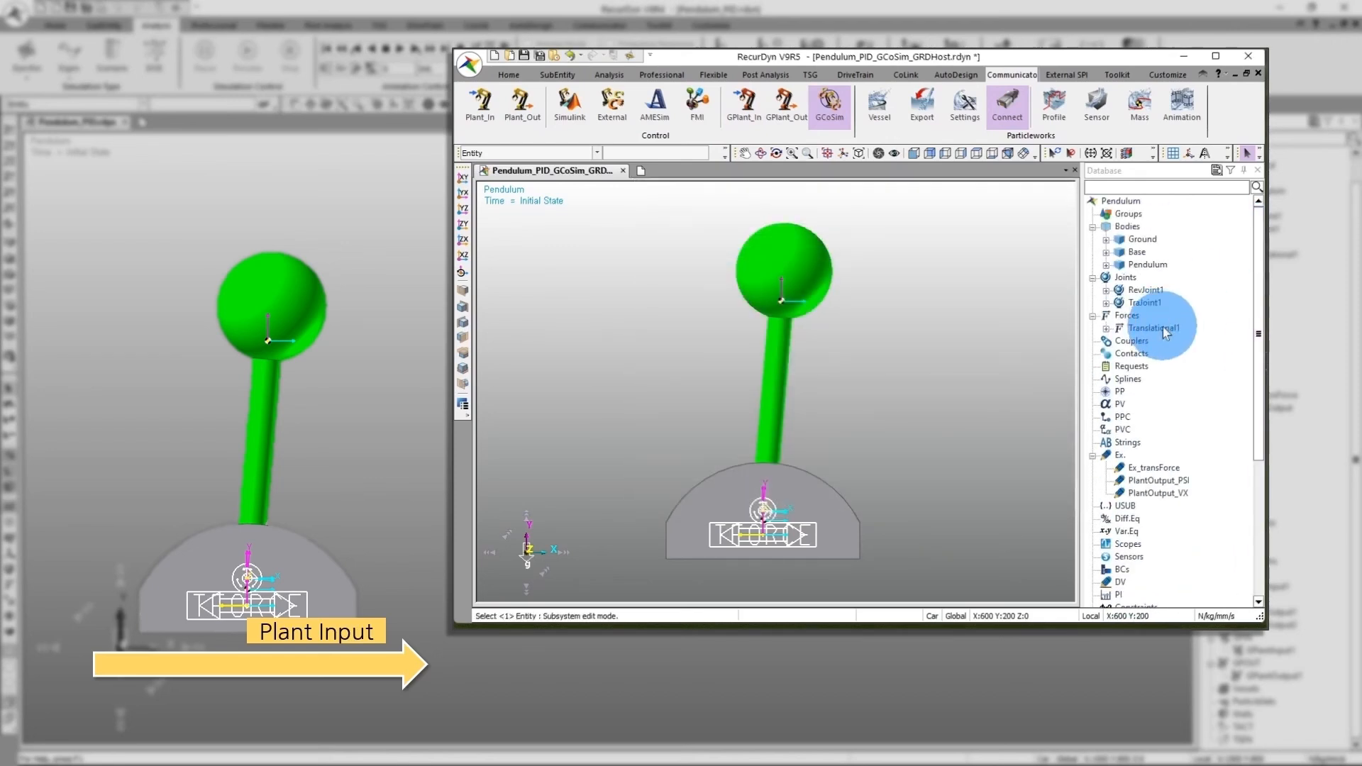
left_click(1165, 329)
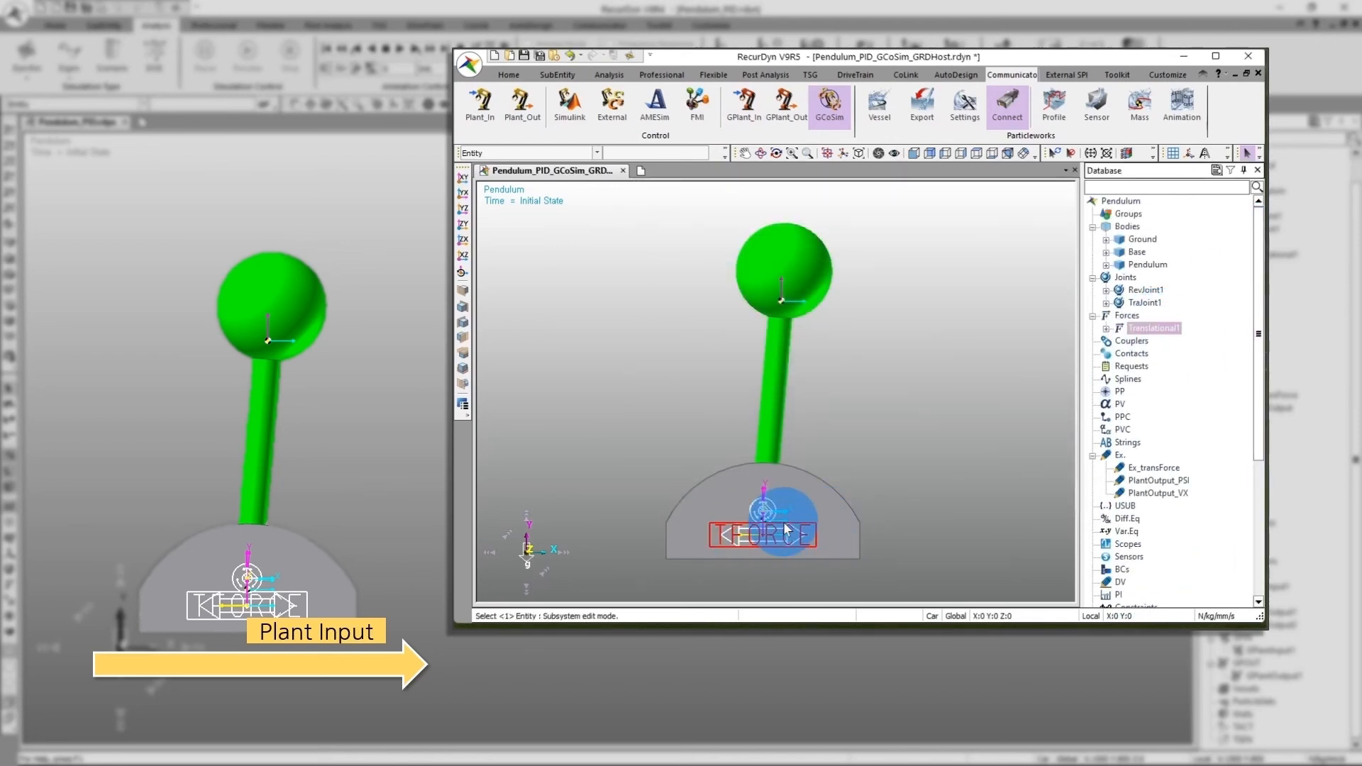
double_click(839, 533)
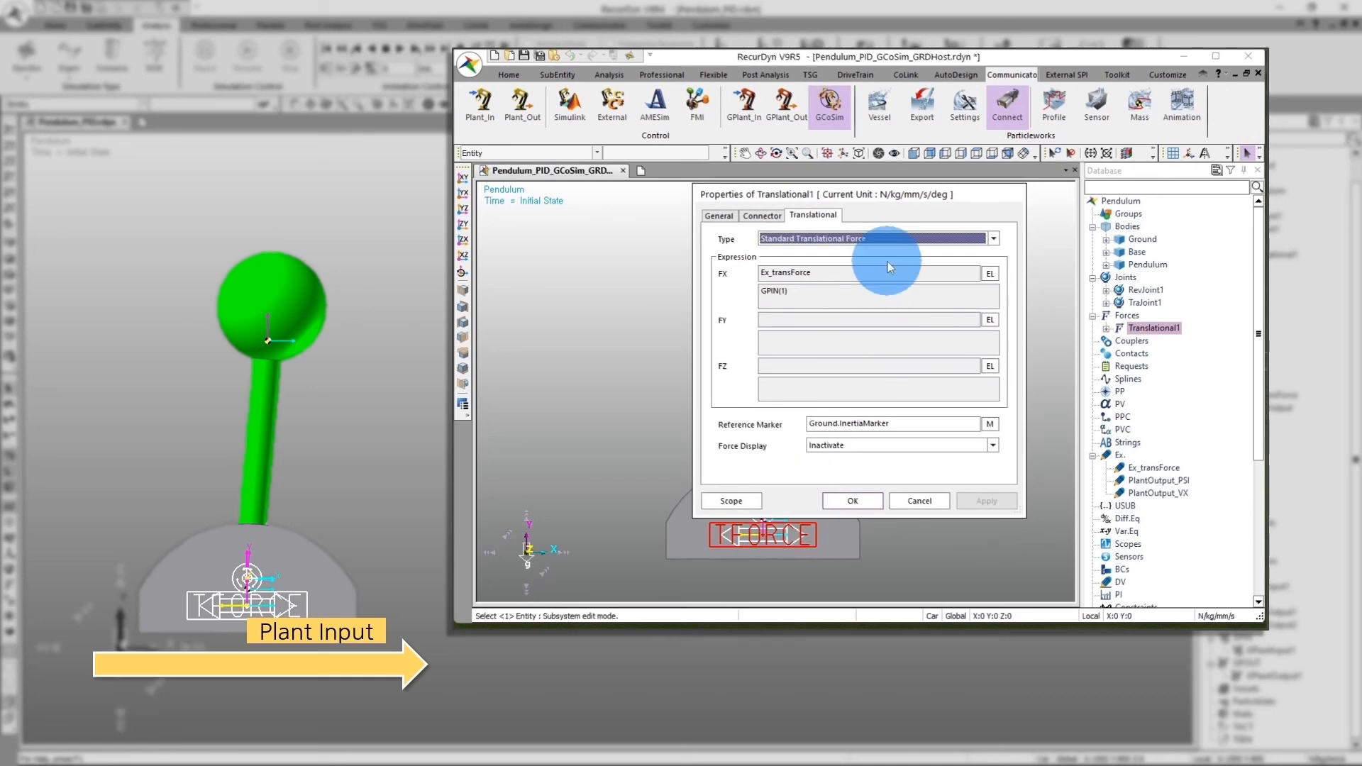
left_click(990, 274)
left_click(866, 216)
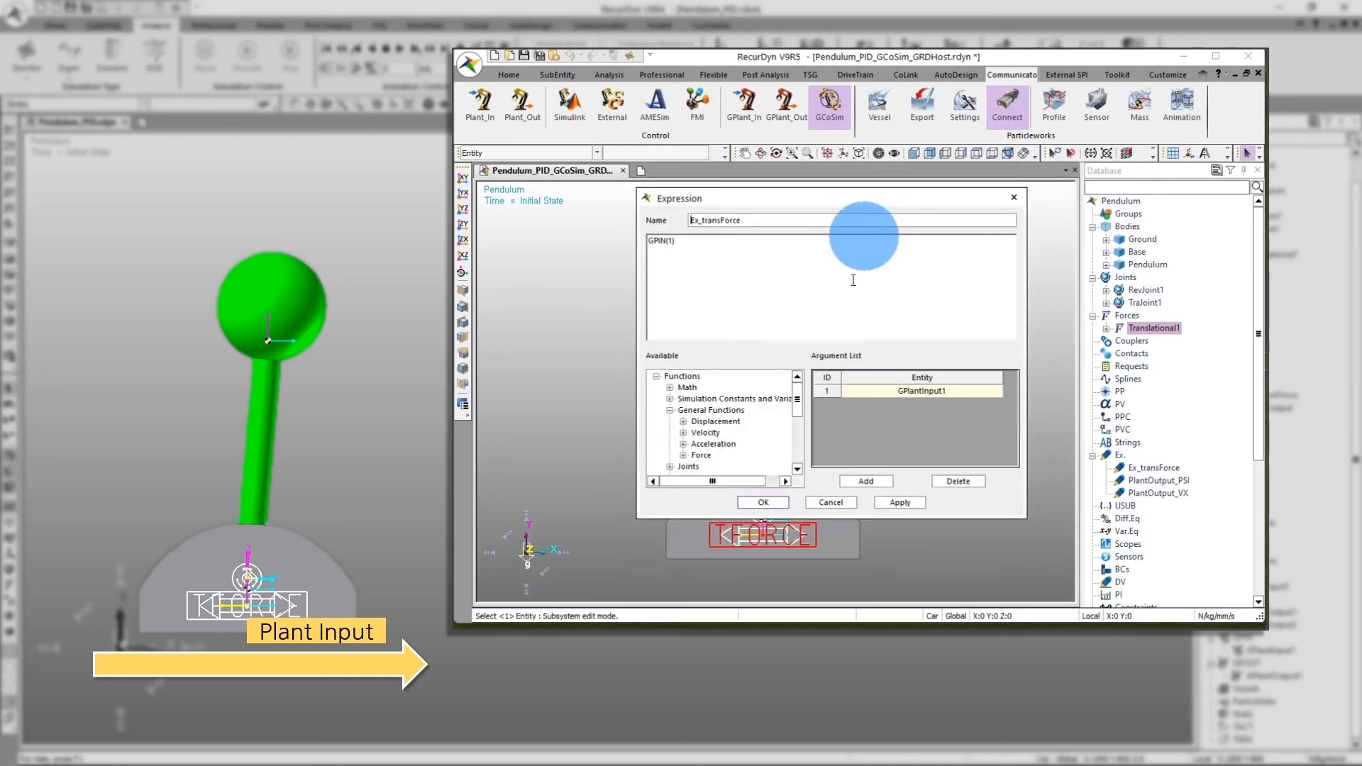
left_click_drag(708, 248, 632, 243)
left_click(900, 391)
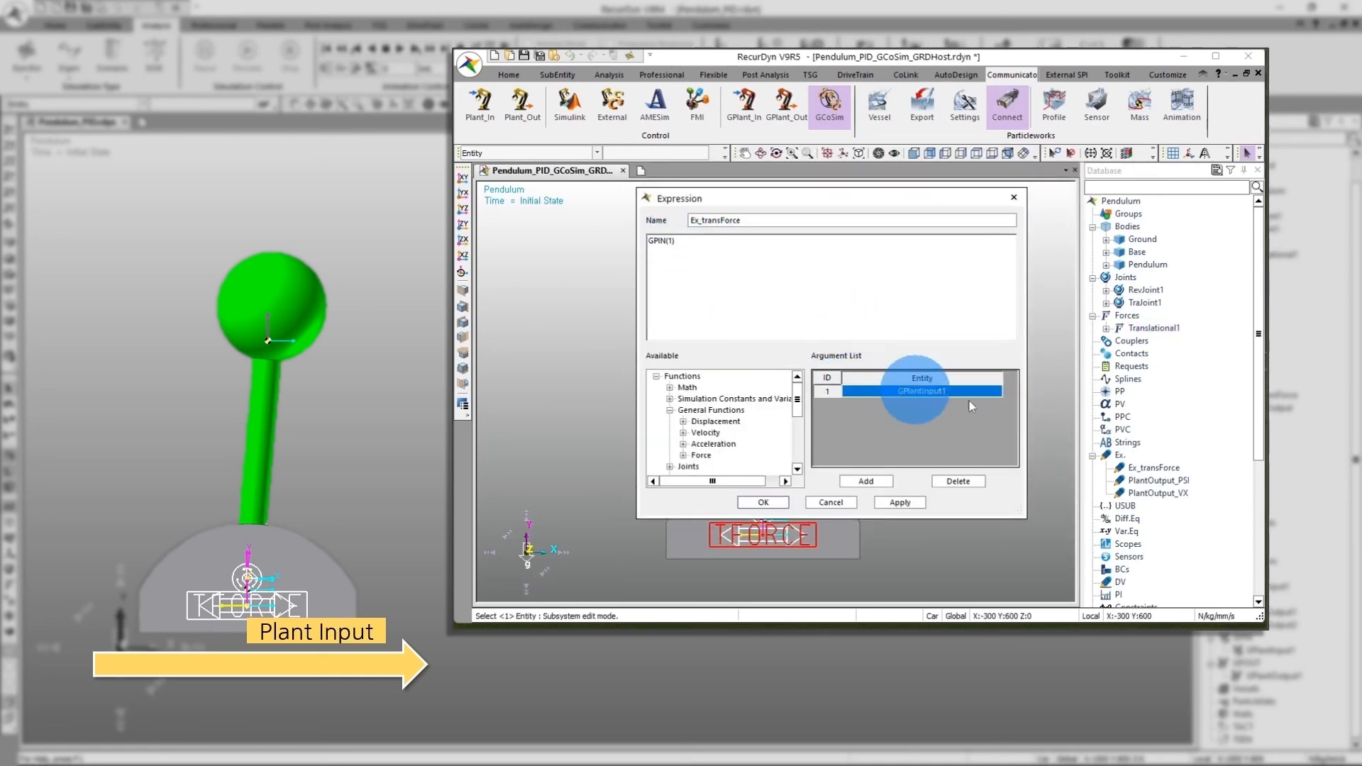
scroll(1180, 475, "down", 4)
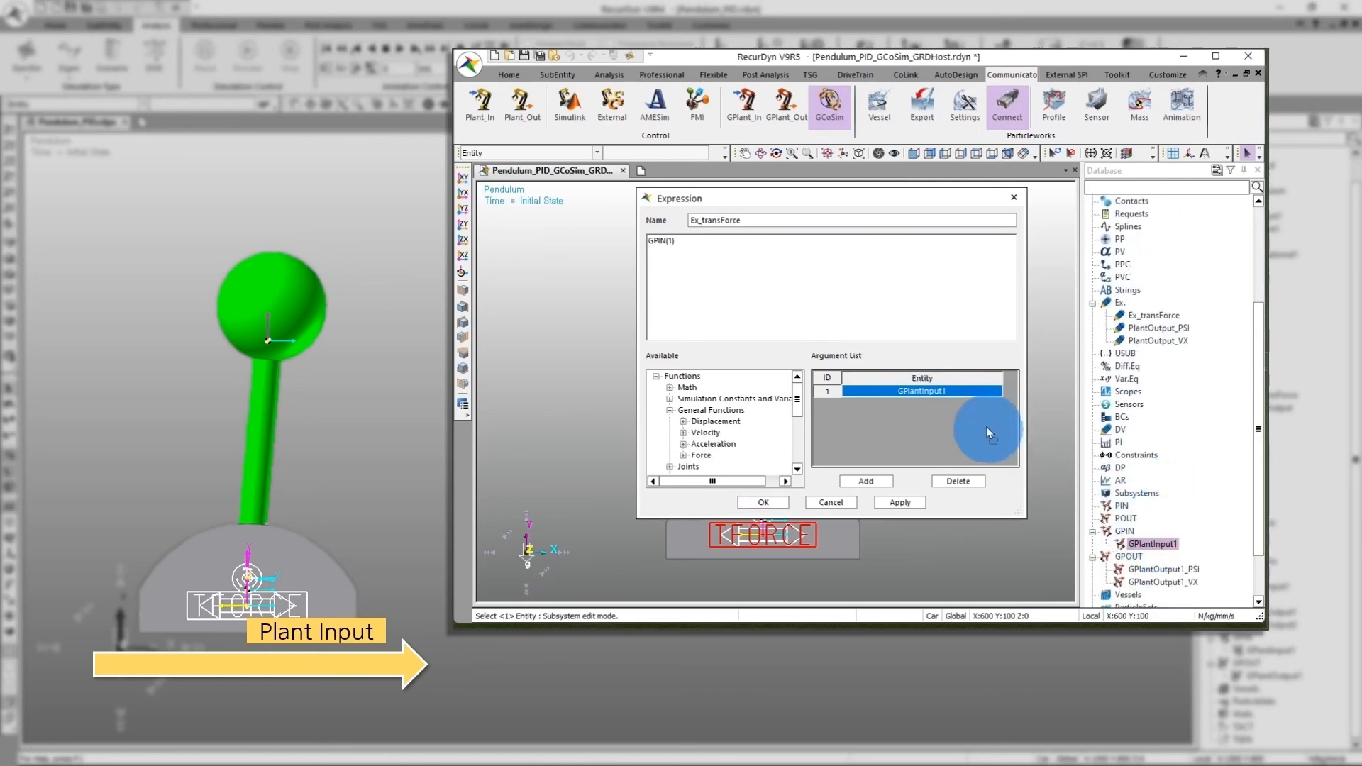
left_click(780, 502)
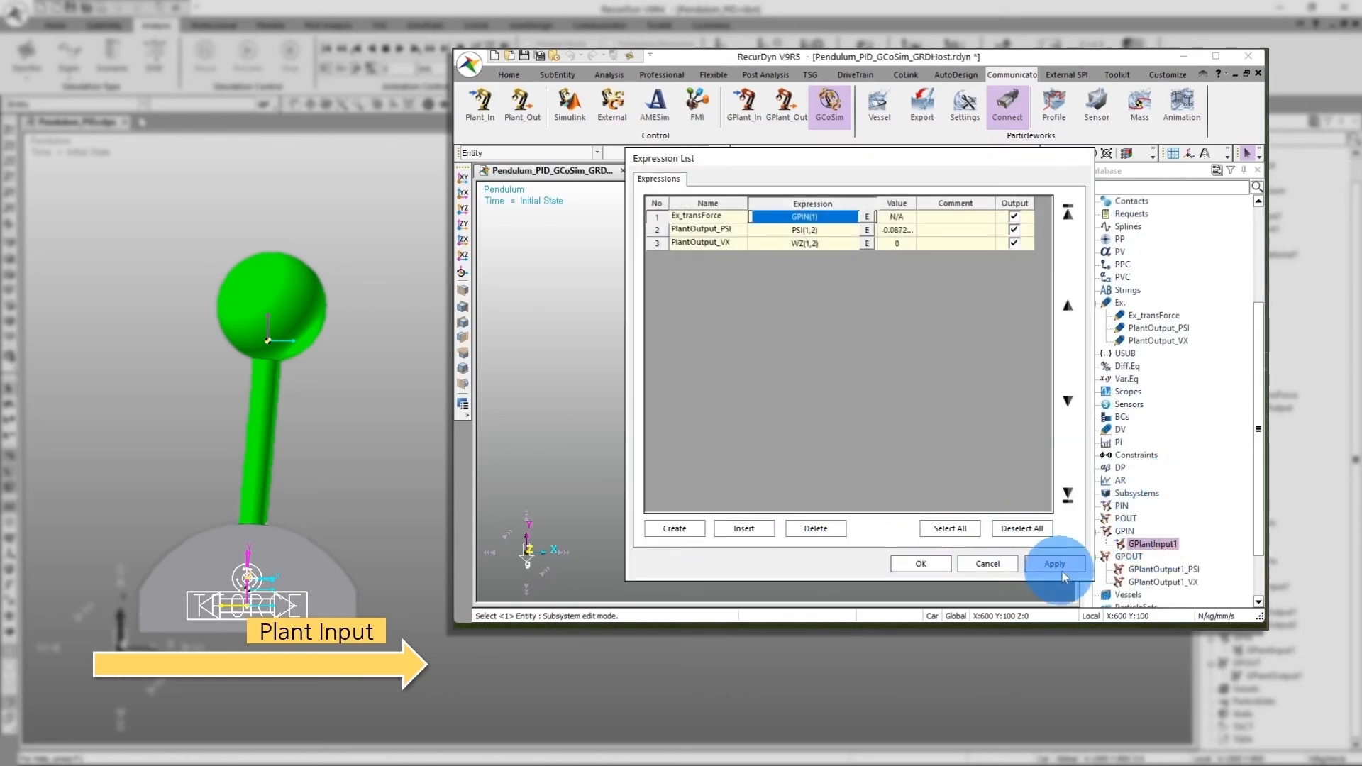
left_click(920, 557)
left_click(846, 502)
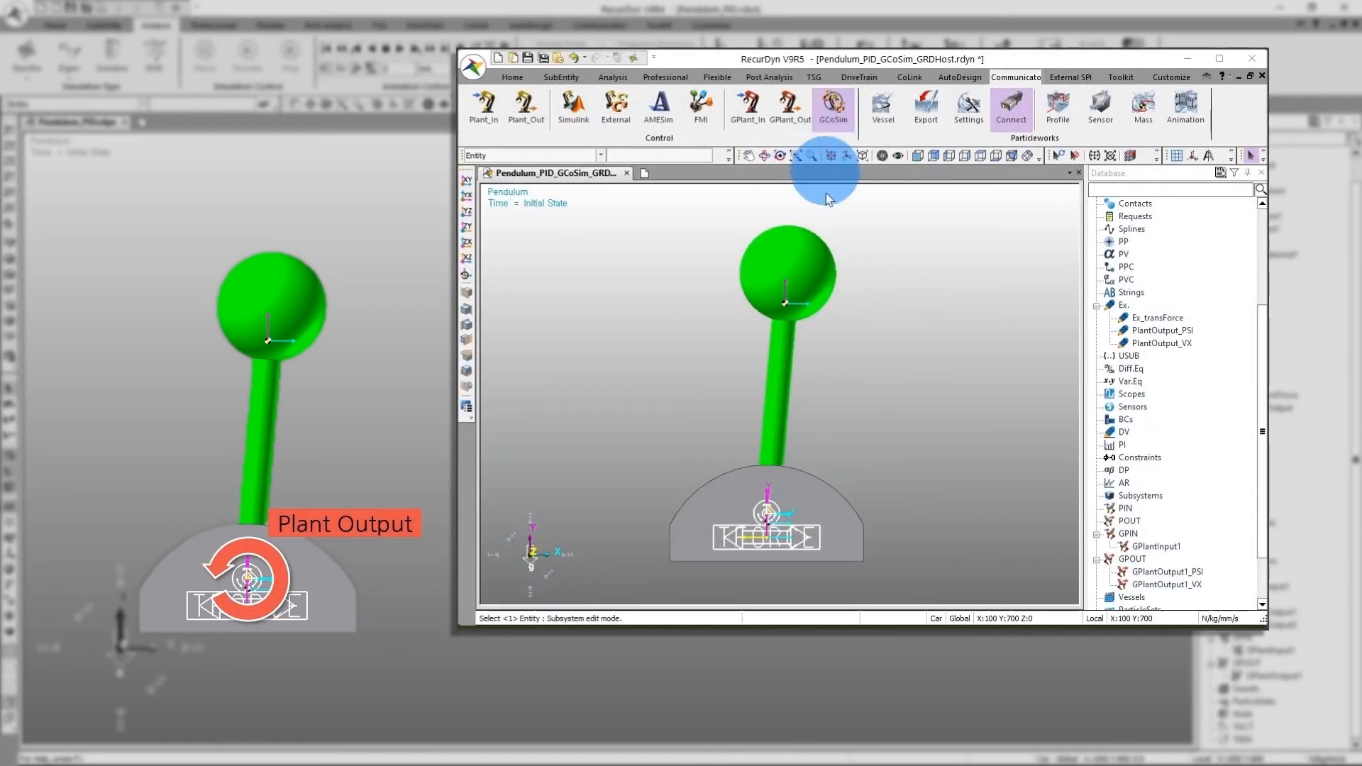
Examine the two plant outputs, PSI and VX, defined in the General Plant Output list
left_click(797, 119)
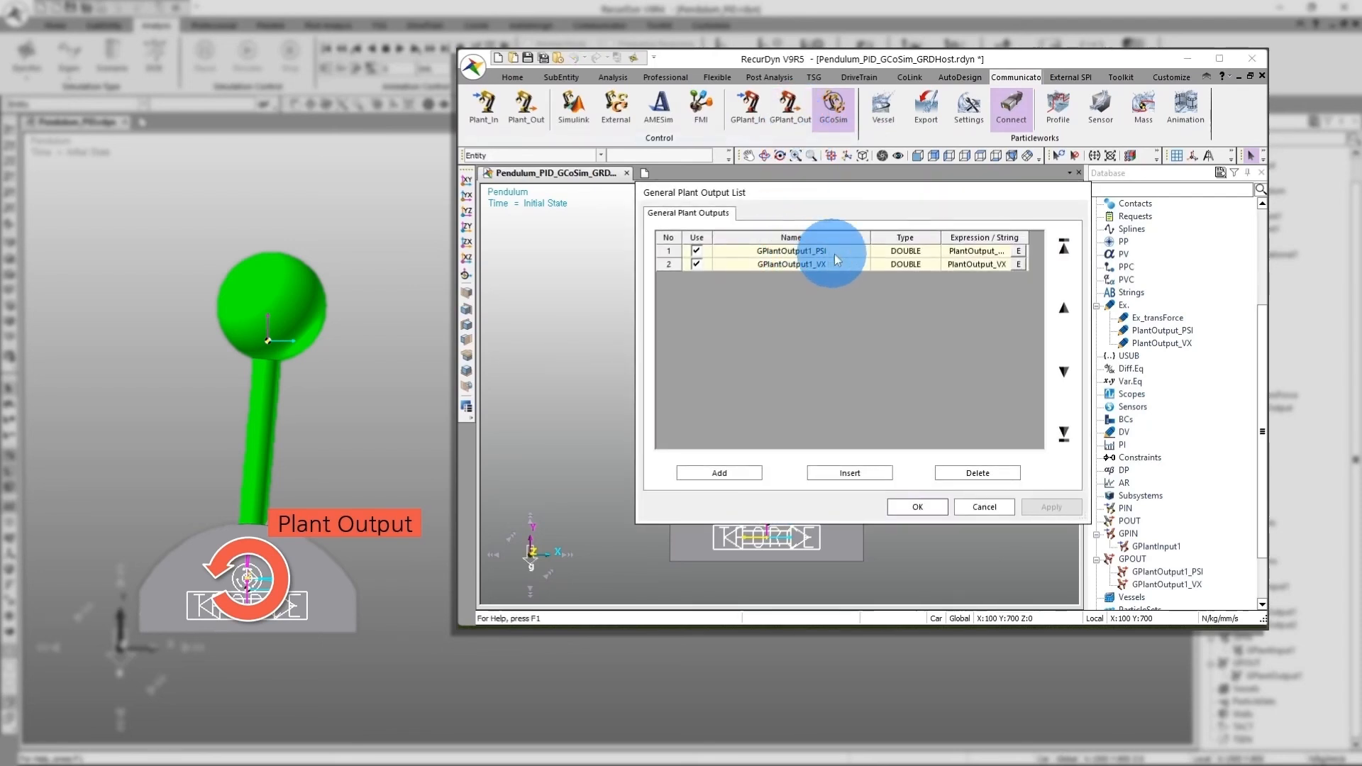
left_click(837, 254)
left_click(838, 265)
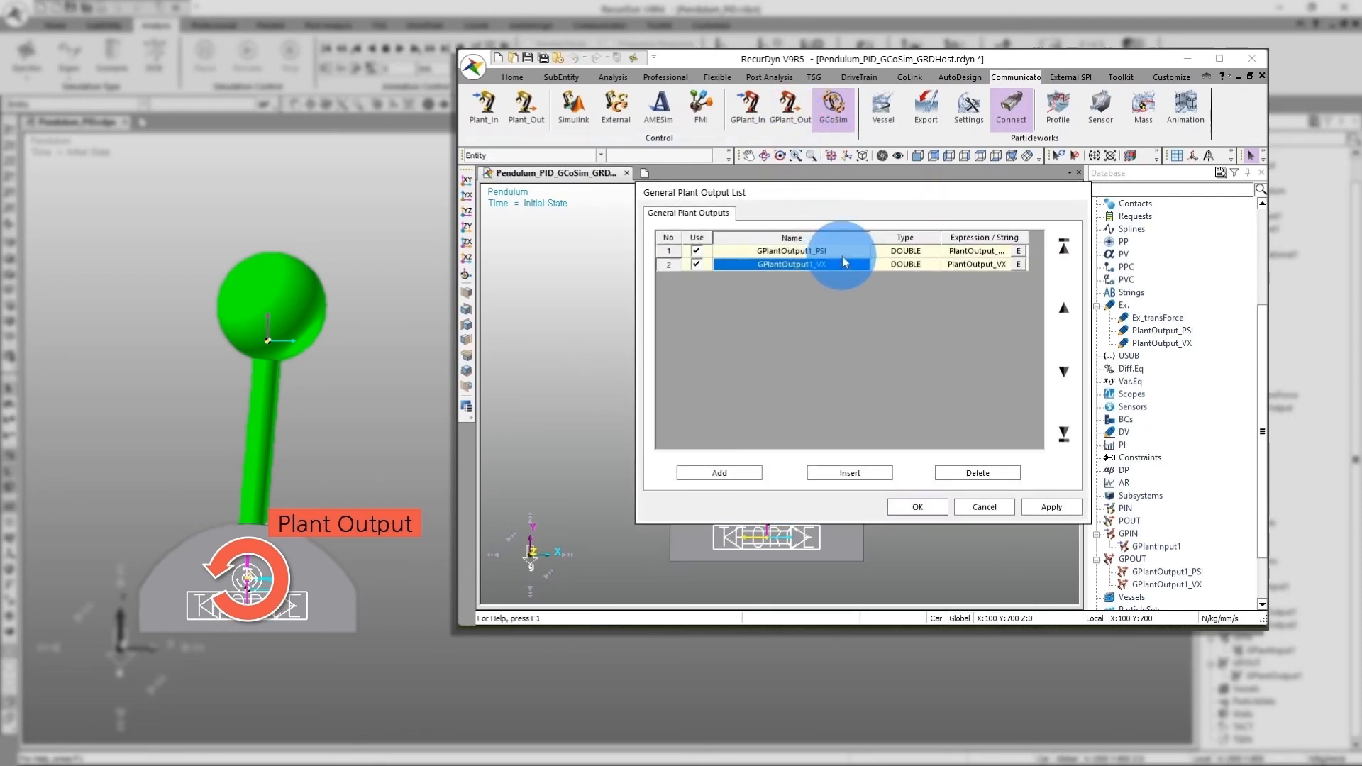
left_click(841, 254)
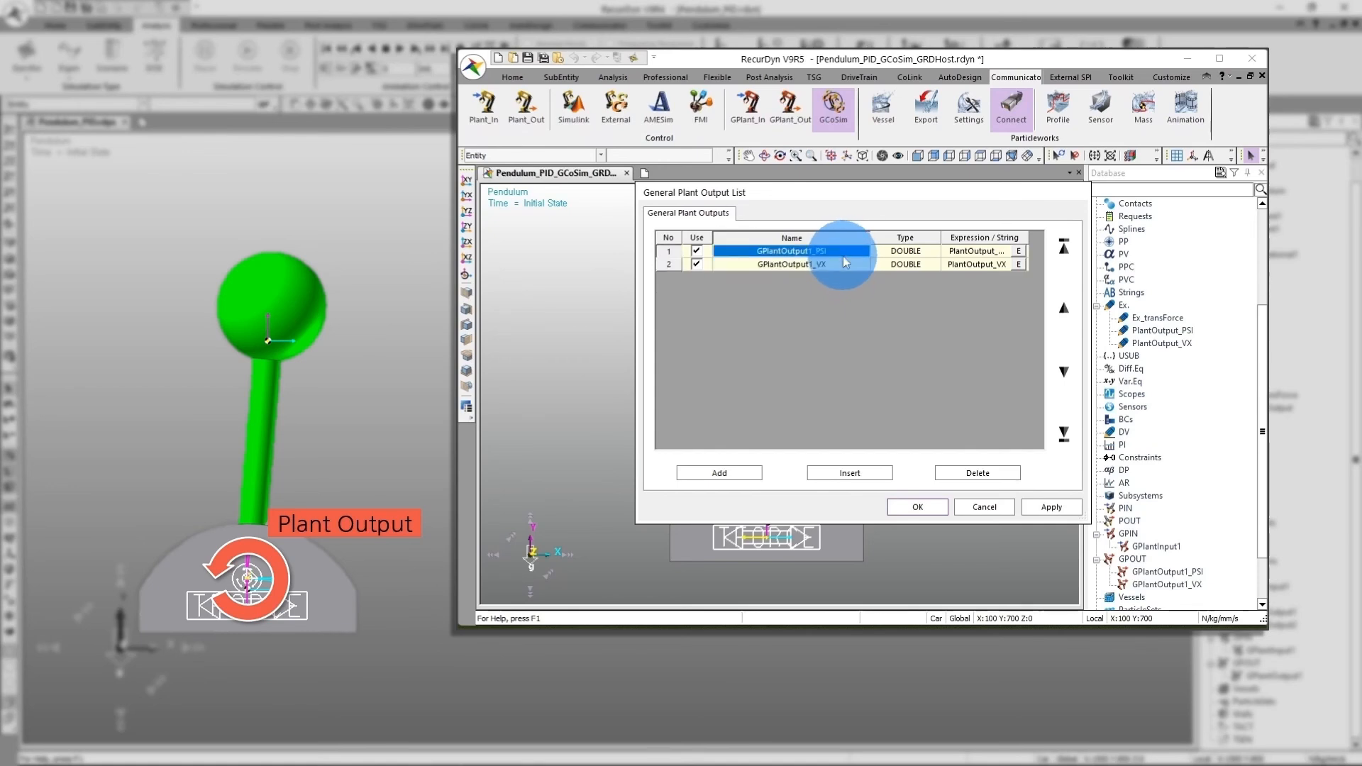
left_click(841, 264)
Compare the PlantOutput_PSI and PlantOutput_VX formulas in the expression list of the plant outputs
left_click(1018, 264)
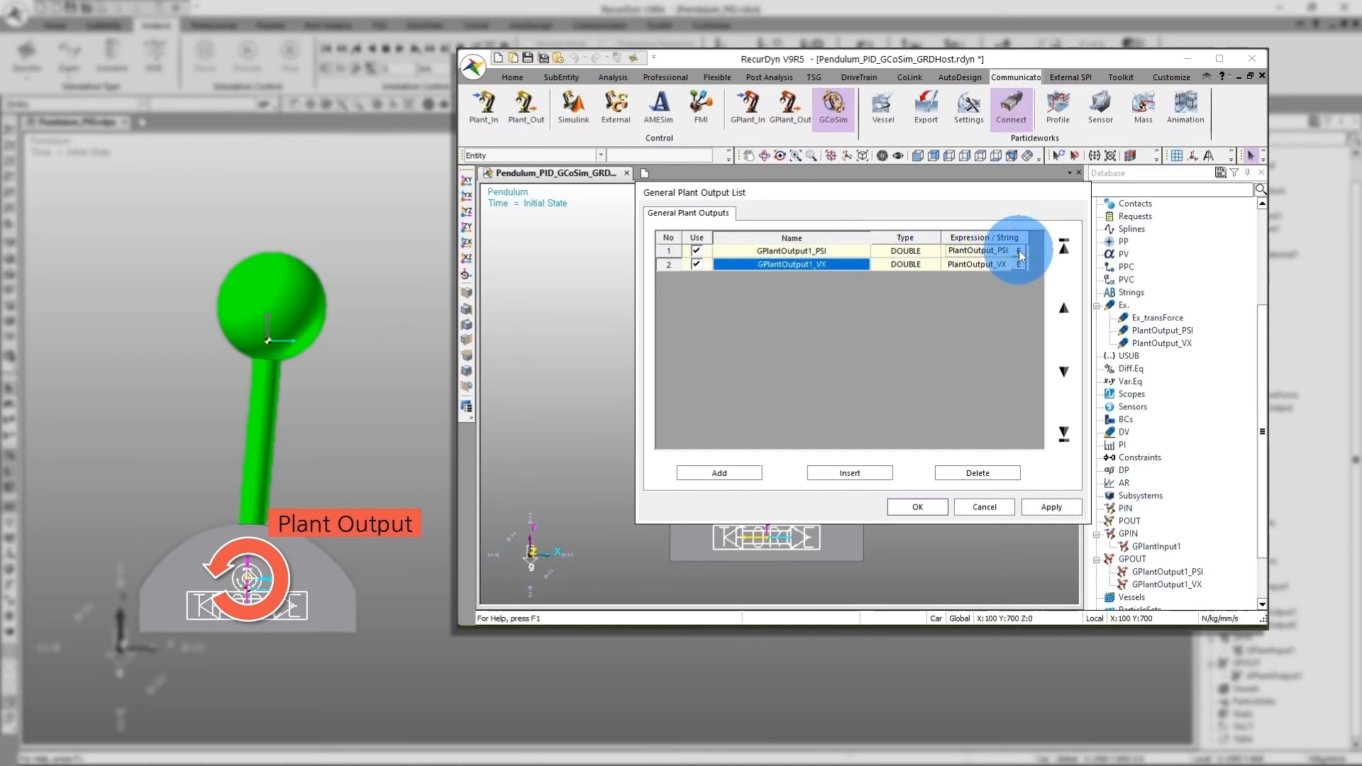
left_click(846, 233)
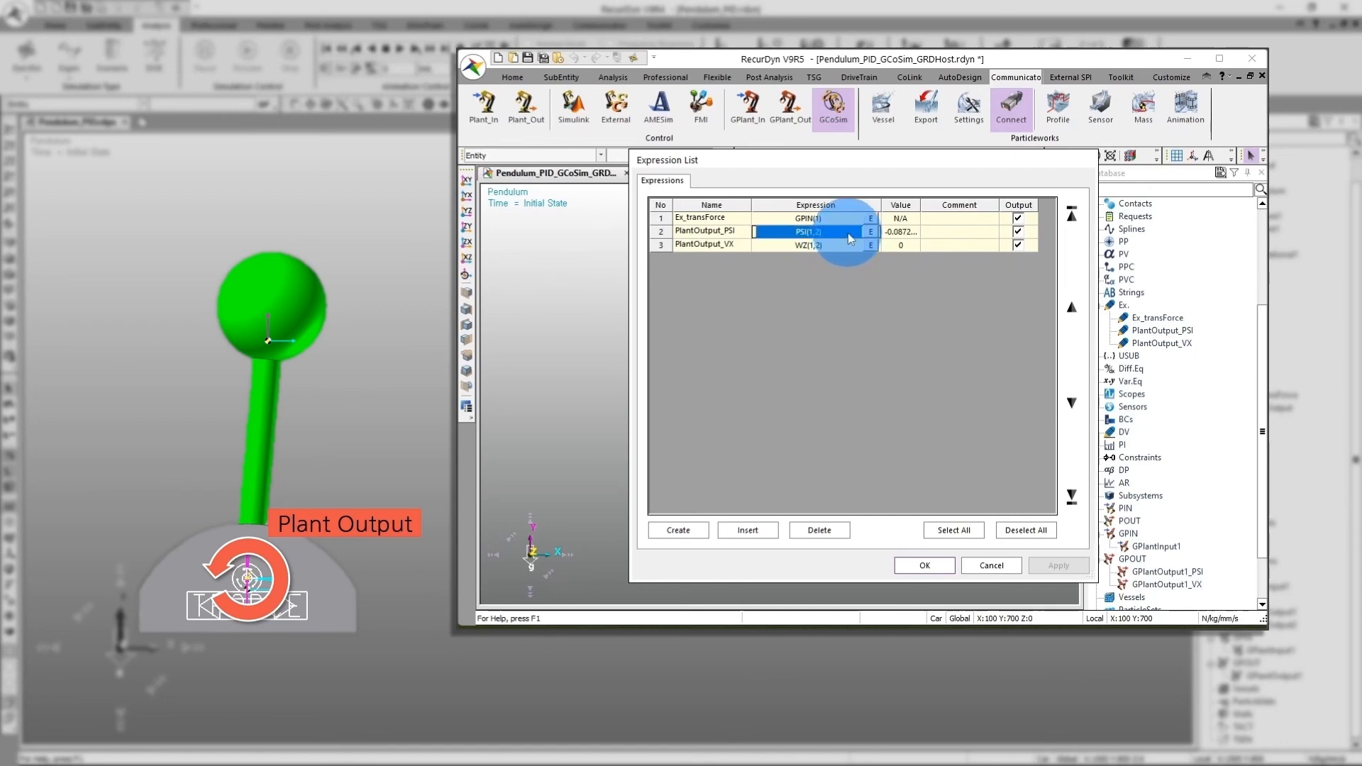
left_click(846, 245)
left_click(846, 232)
left_click(844, 244)
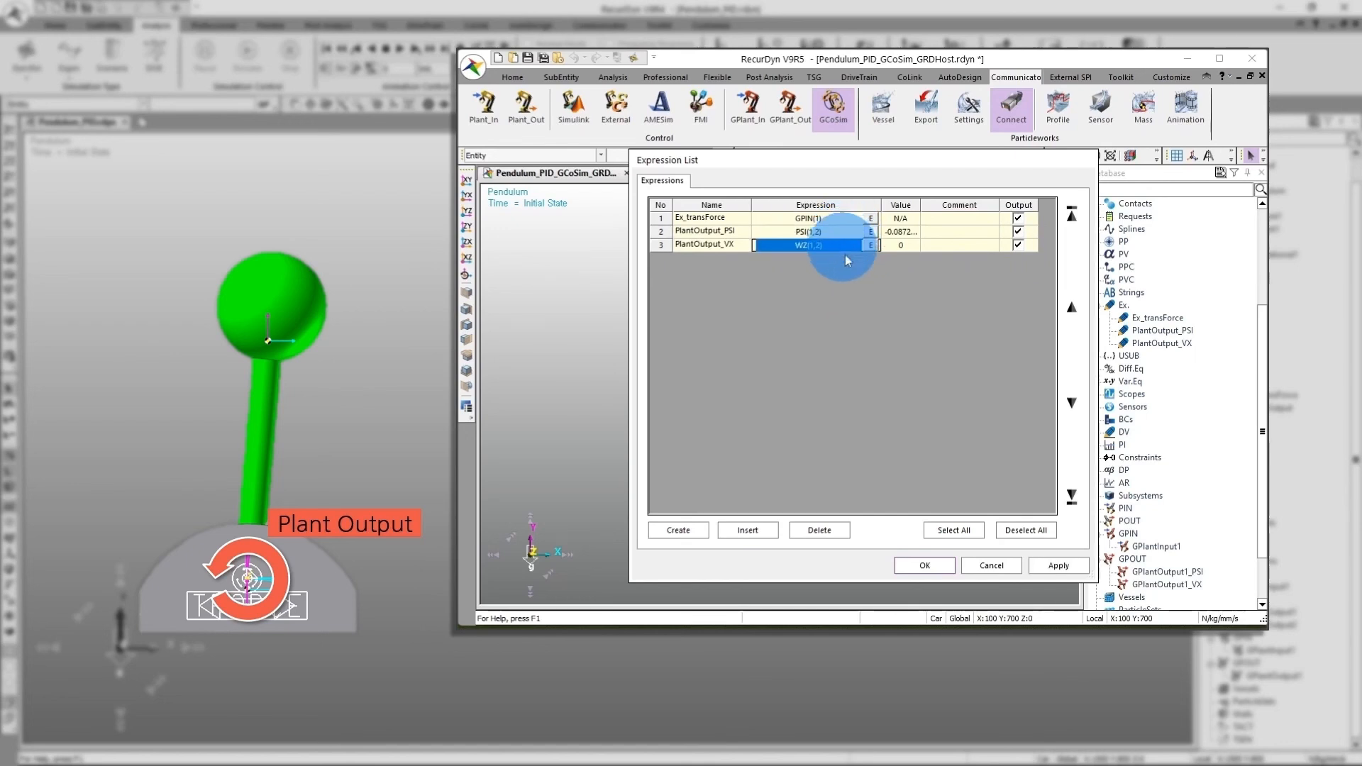
left_click(857, 286)
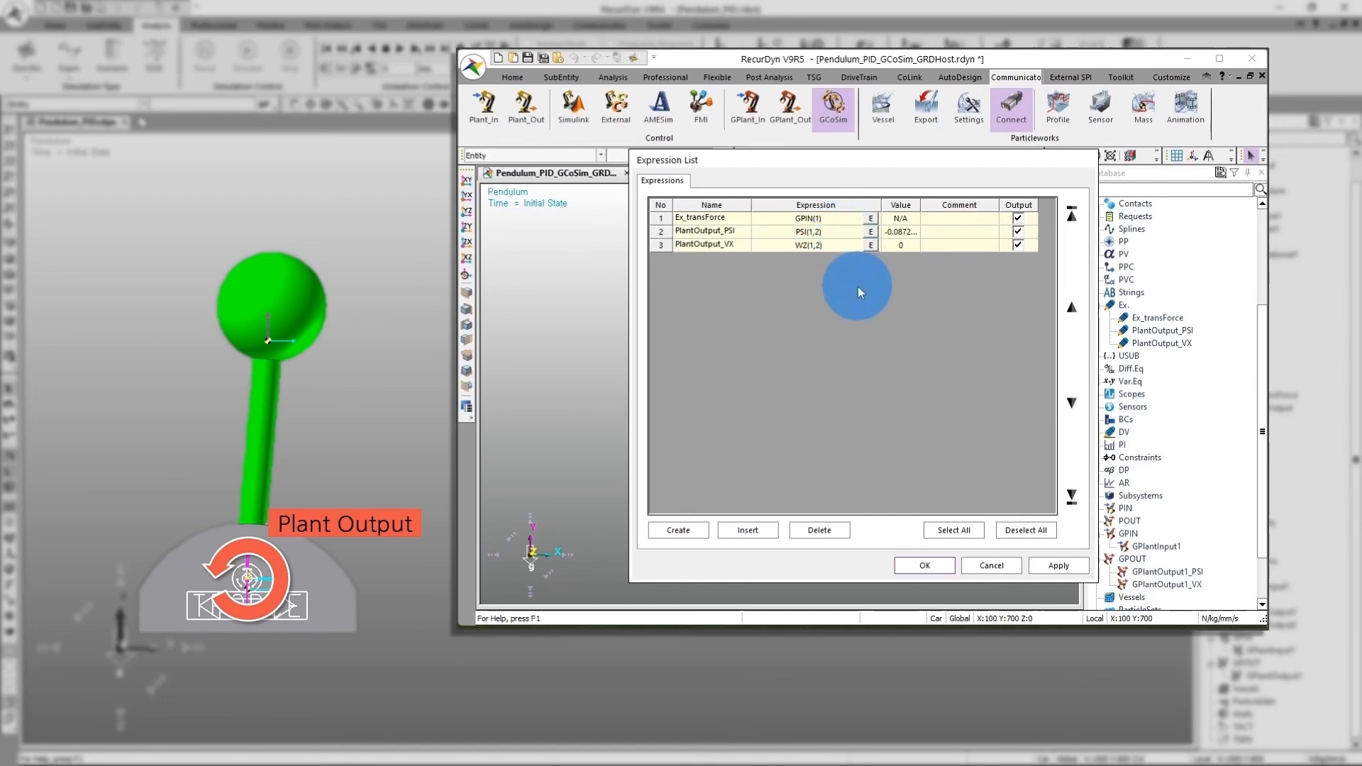
Inspect the formulas and marker arguments of the PlantOutput_PSI and PlantOutput_VX expressions, and close the plant output dialogs
left_click(871, 232)
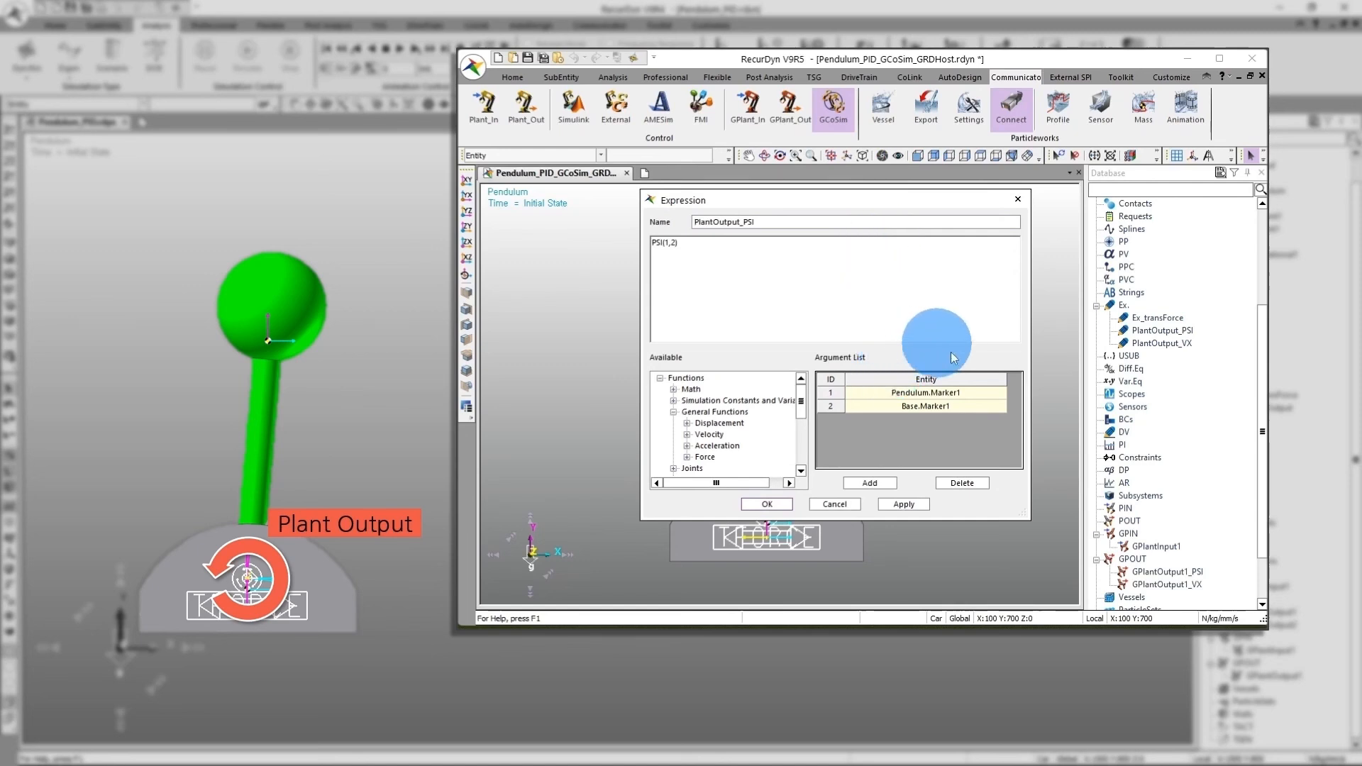
left_click(767, 504)
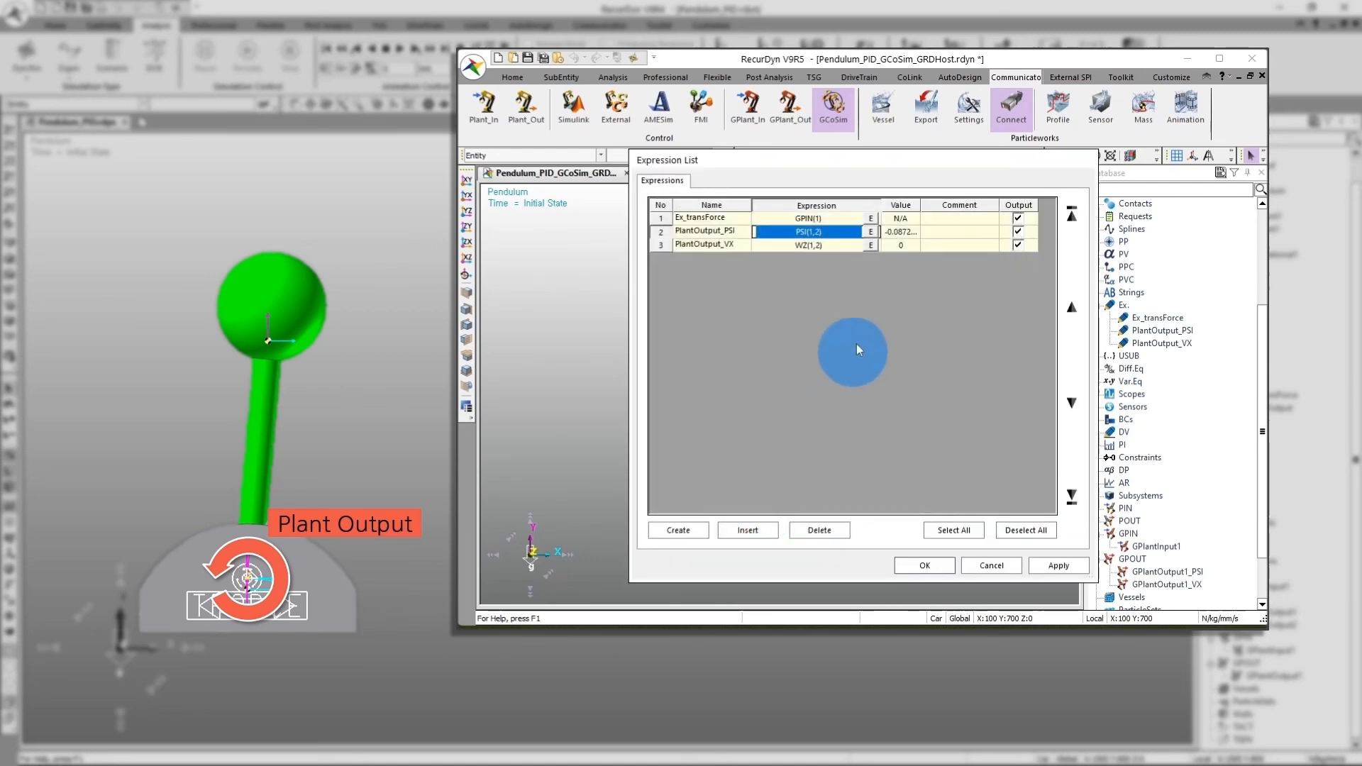
left_click(871, 245)
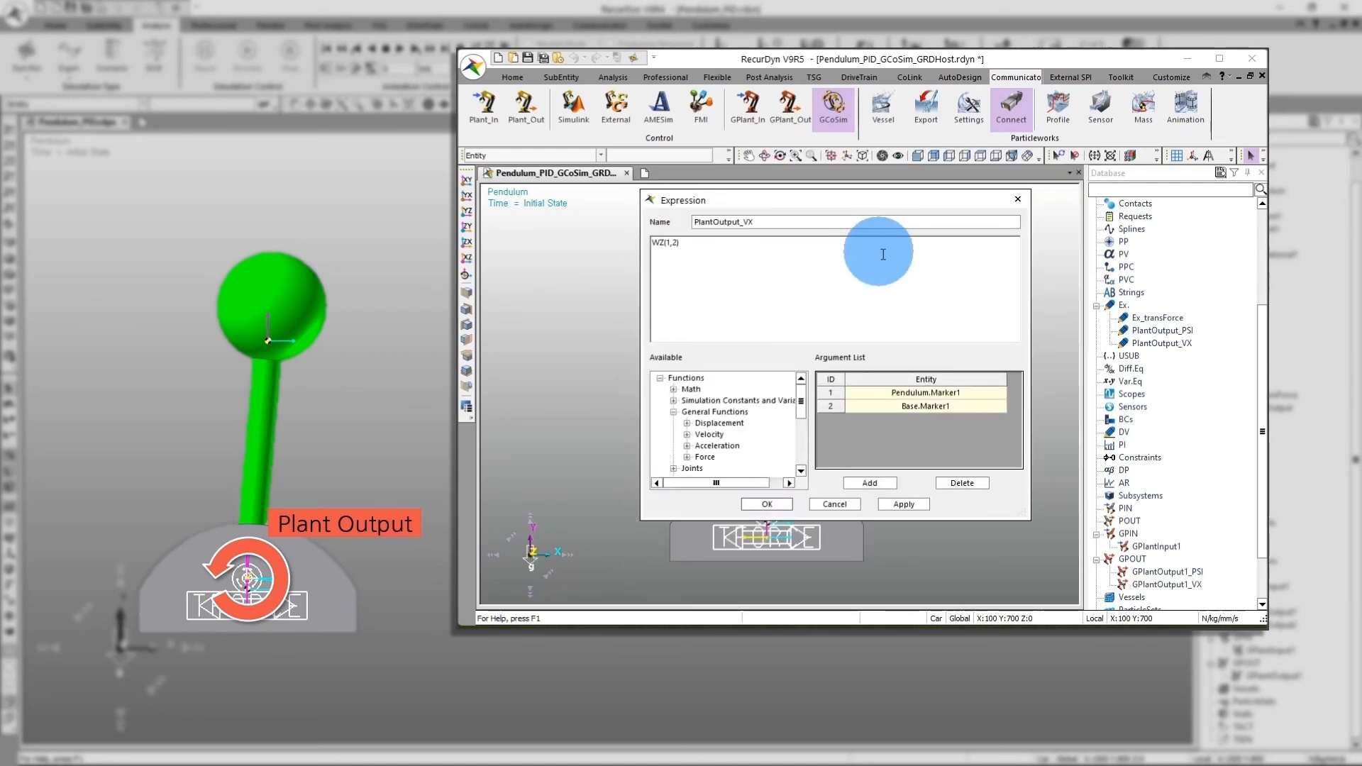
left_click(789, 503)
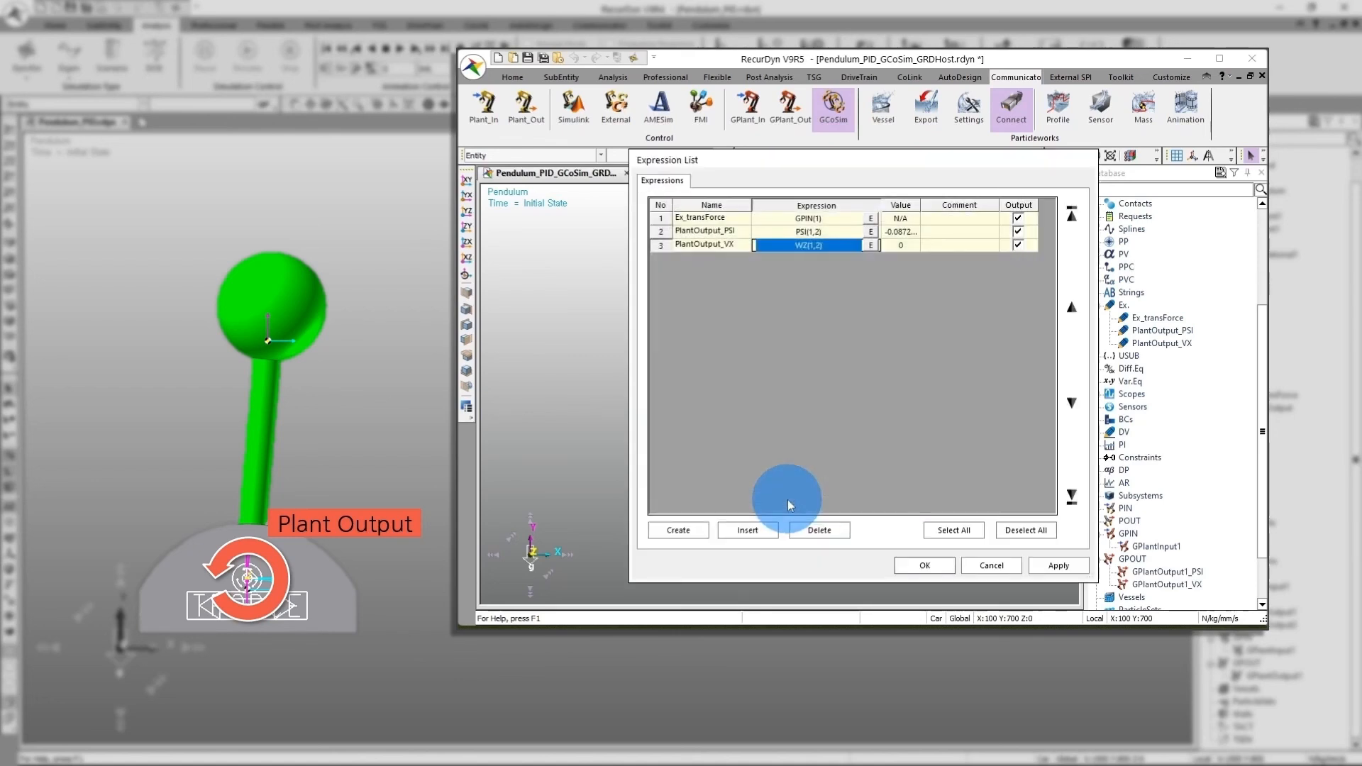
left_click(929, 561)
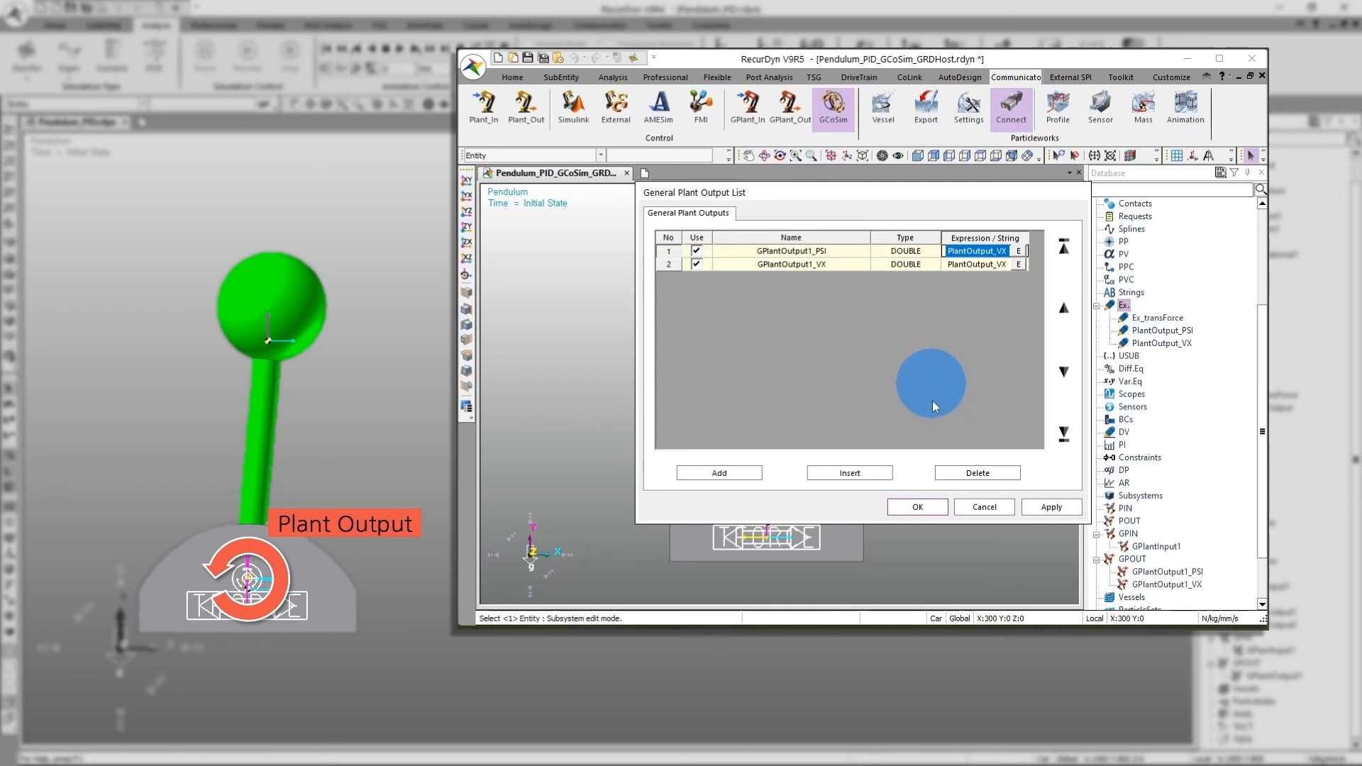
left_click(911, 505)
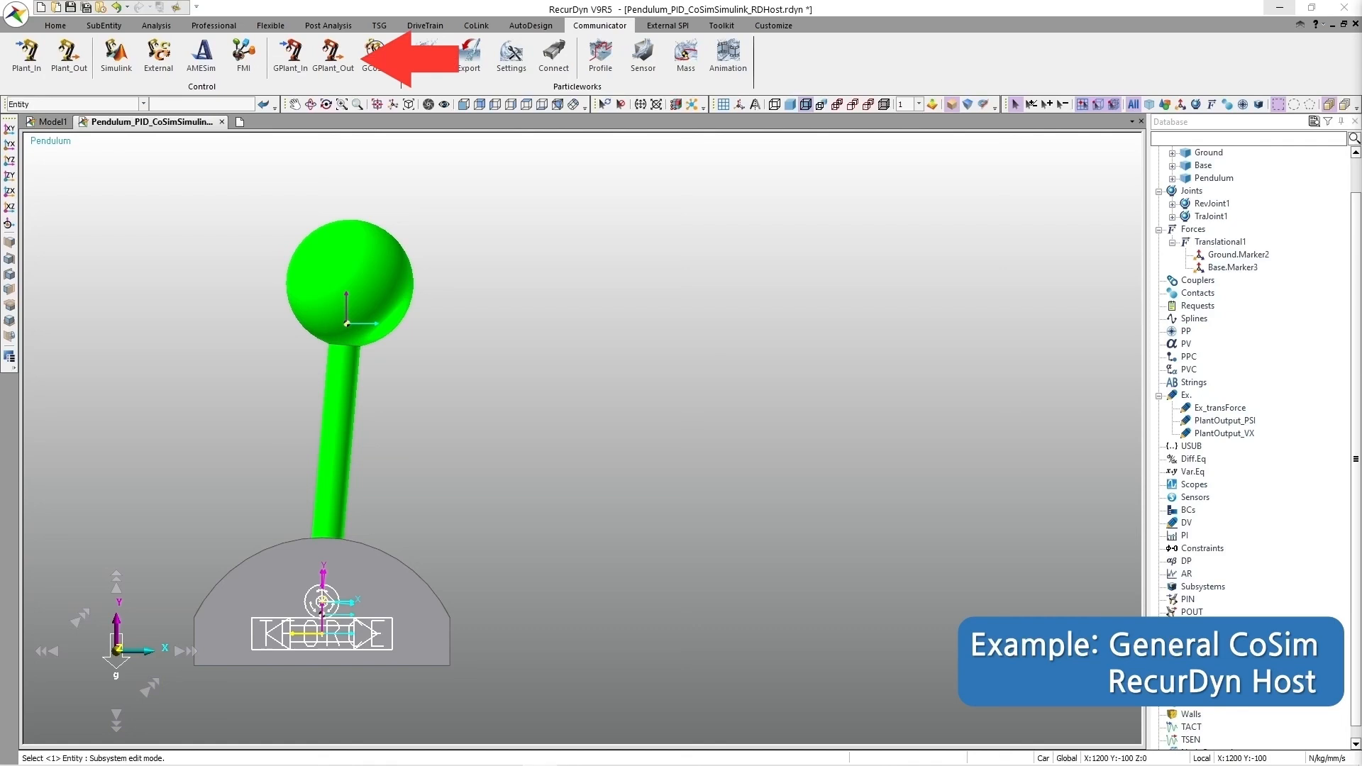
Confirm the general plant input list and assign the PlantOutput_PSI and PlantOutput_VX expressions to the GPlantOutput1_PSI and GPlantOutput1_VX outputs
left_click(290, 53)
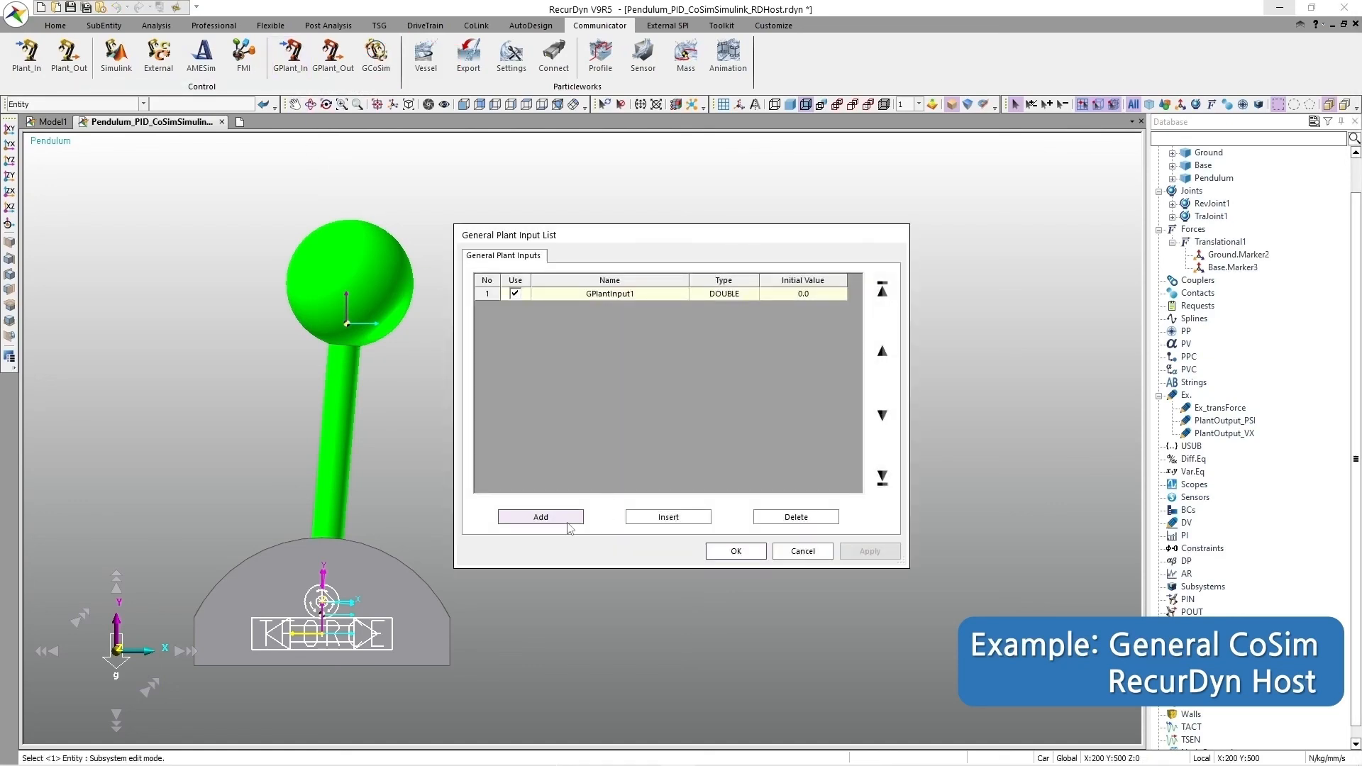
left_click(735, 551)
left_click(346, 69)
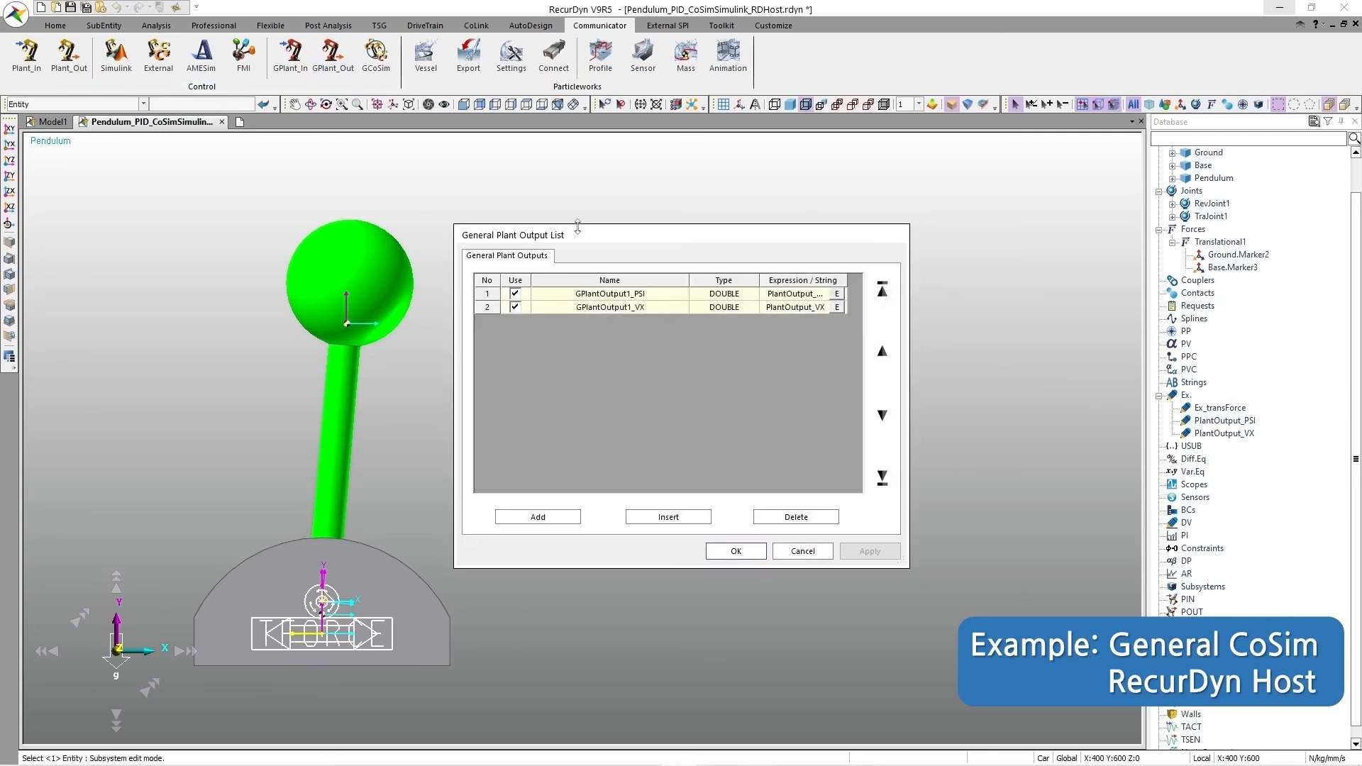
left_click(827, 272)
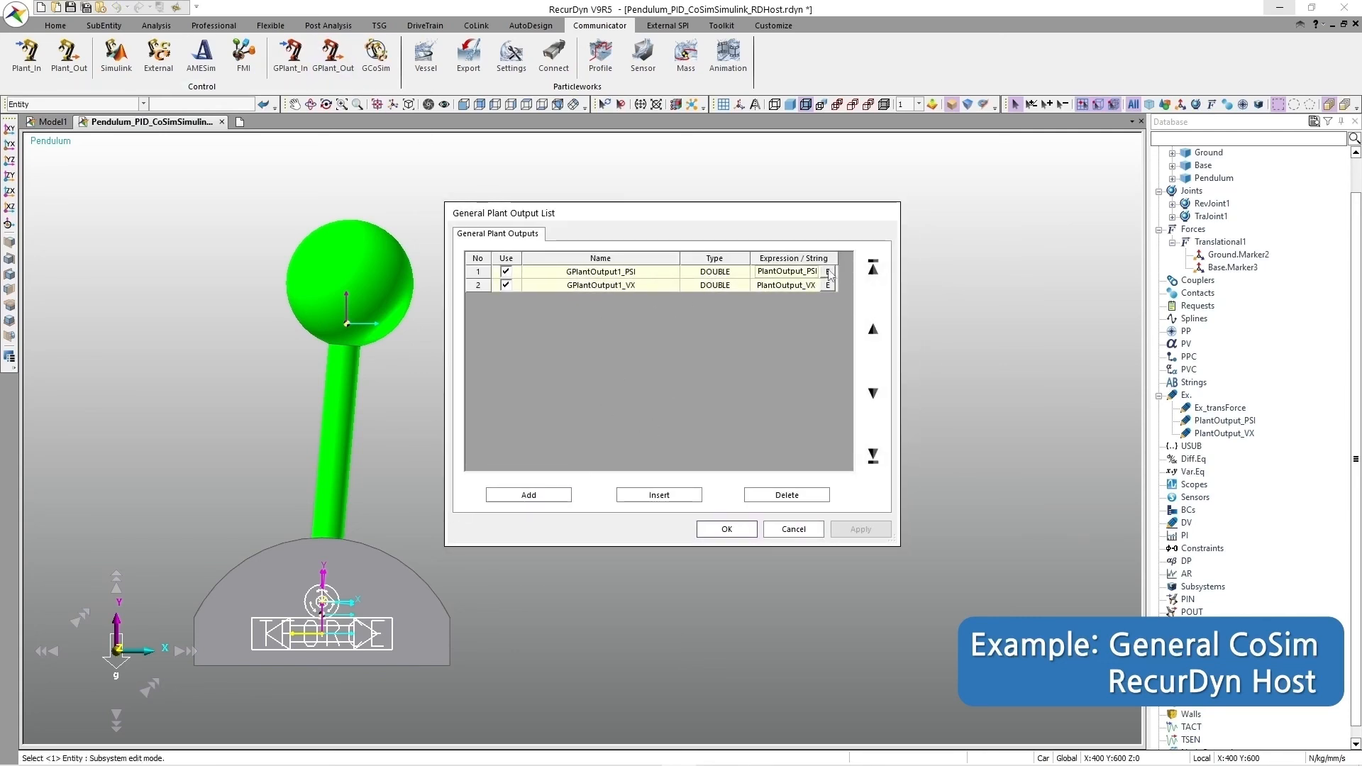
left_click(548, 254)
left_click(738, 587)
left_click(827, 285)
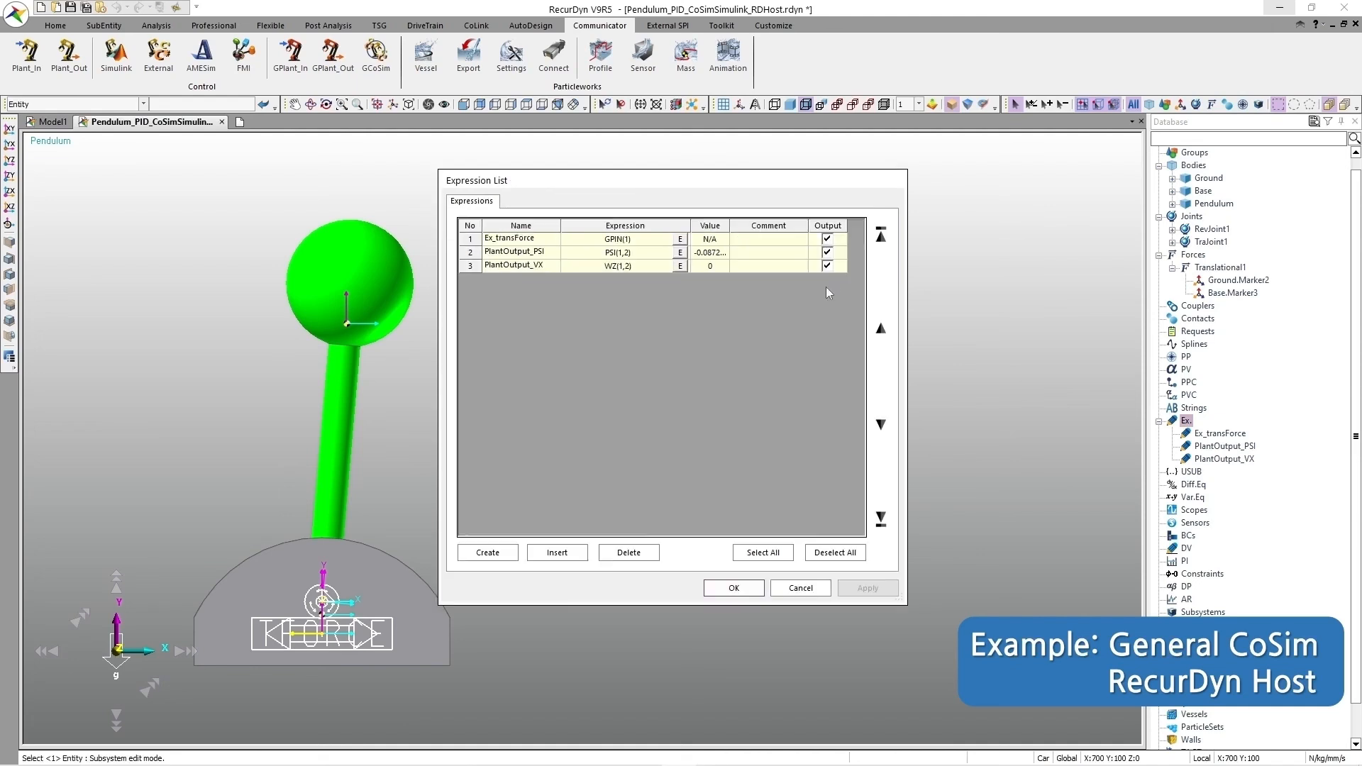
left_click(551, 270)
left_click(738, 587)
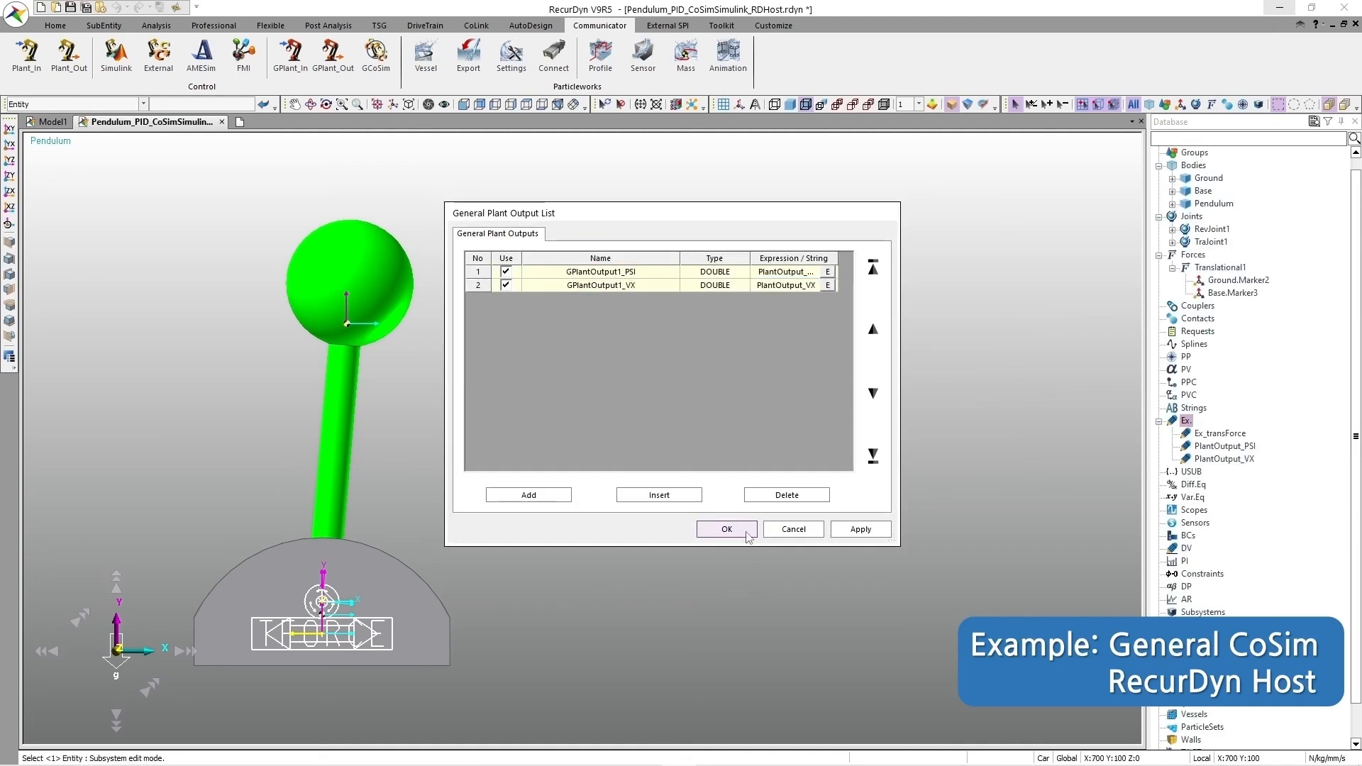
left_click(727, 528)
Review the Ex_transForce expression that drives FX of the Translational1 force, including its argument list, and confirm the force properties
left_click(1231, 270)
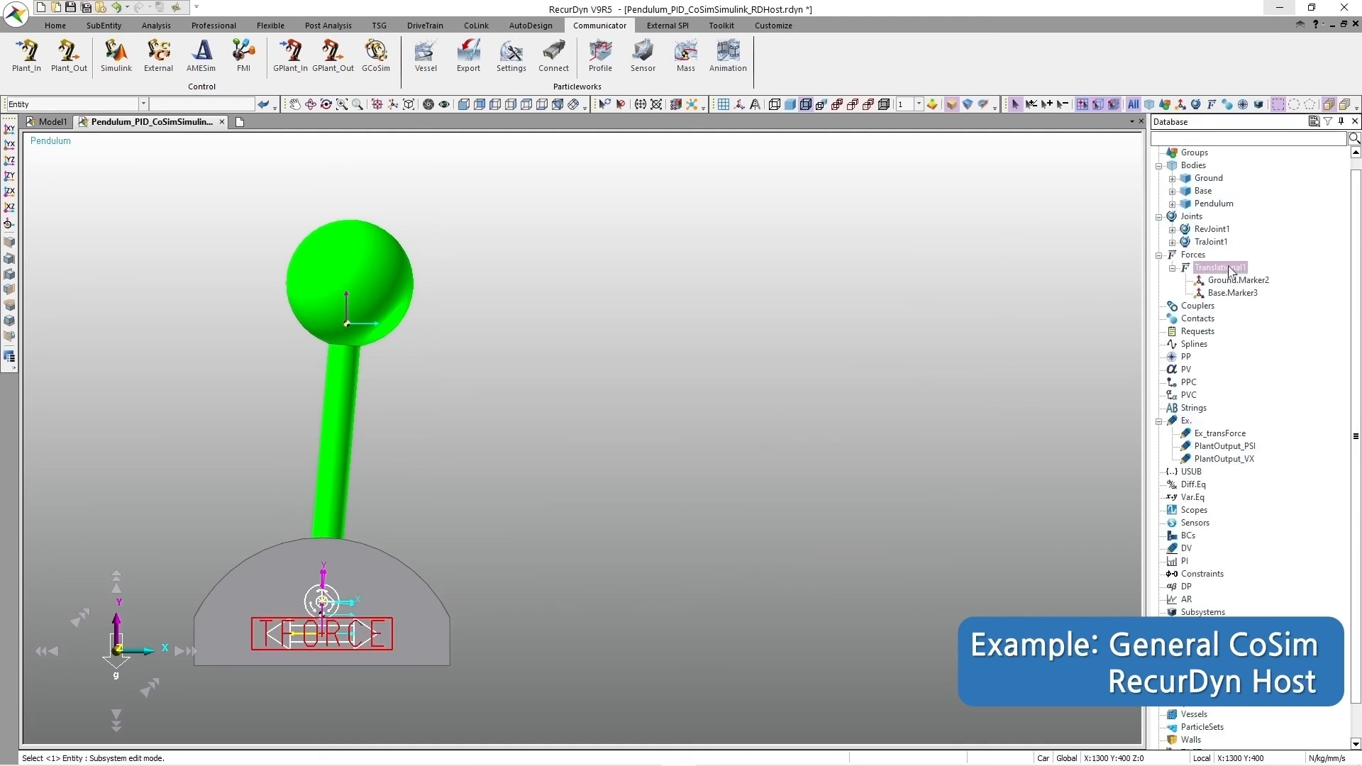
double_click(1230, 269)
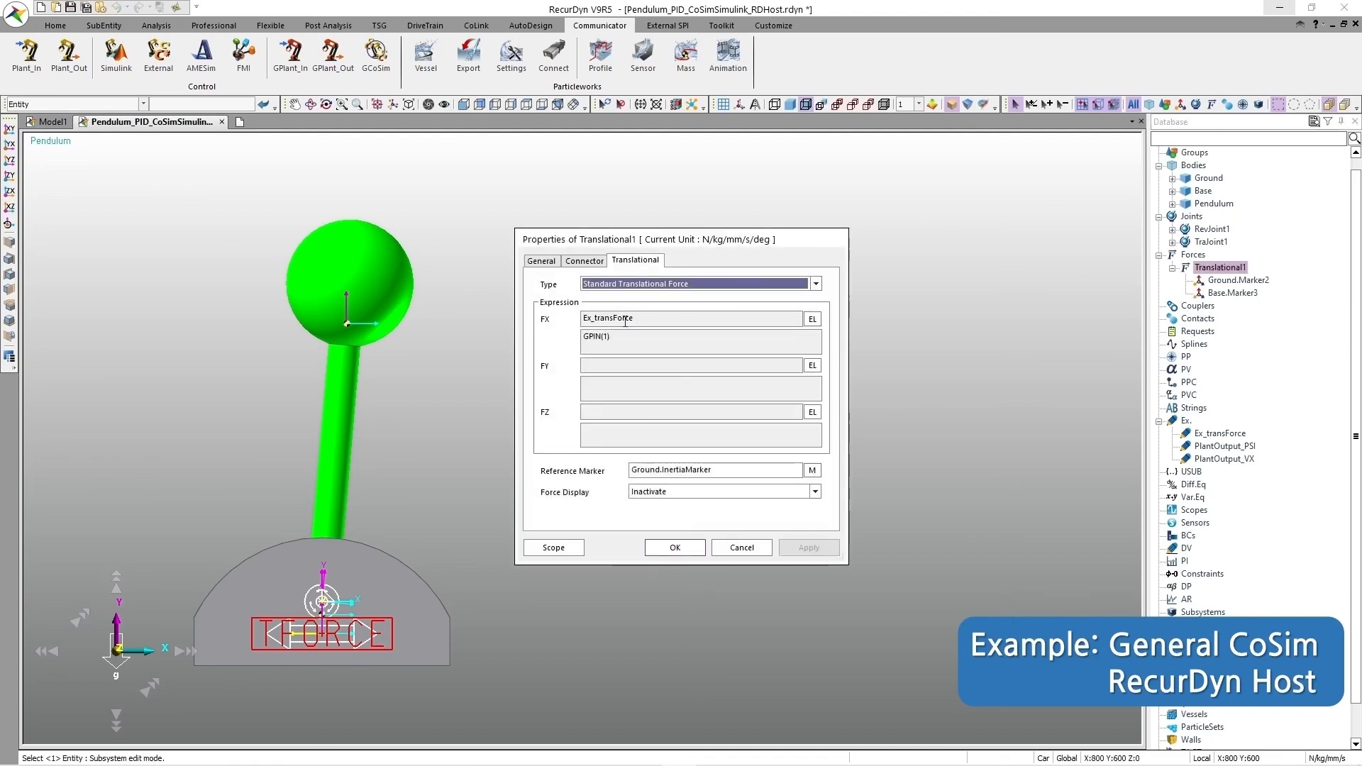
left_click(813, 319)
double_click(690, 267)
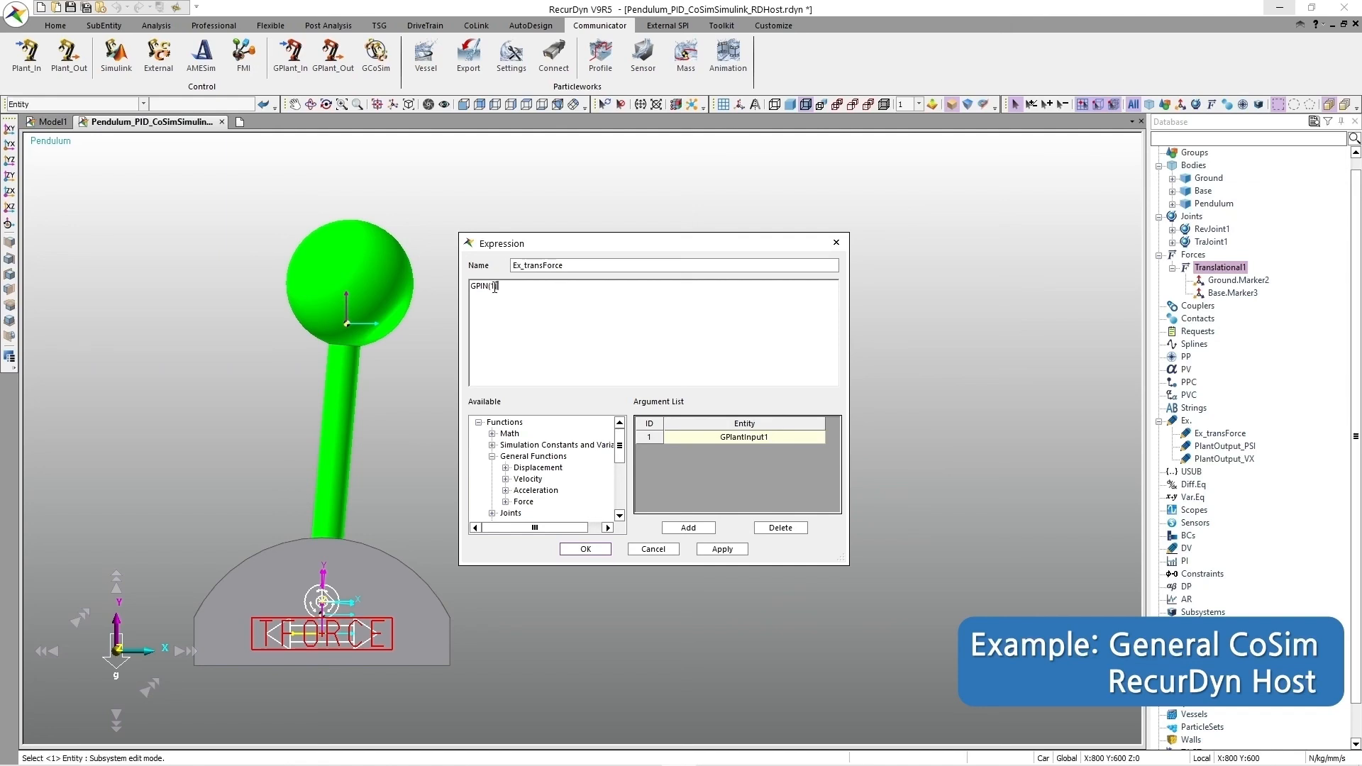
left_click_drag(498, 287, 470, 287)
left_click(553, 297)
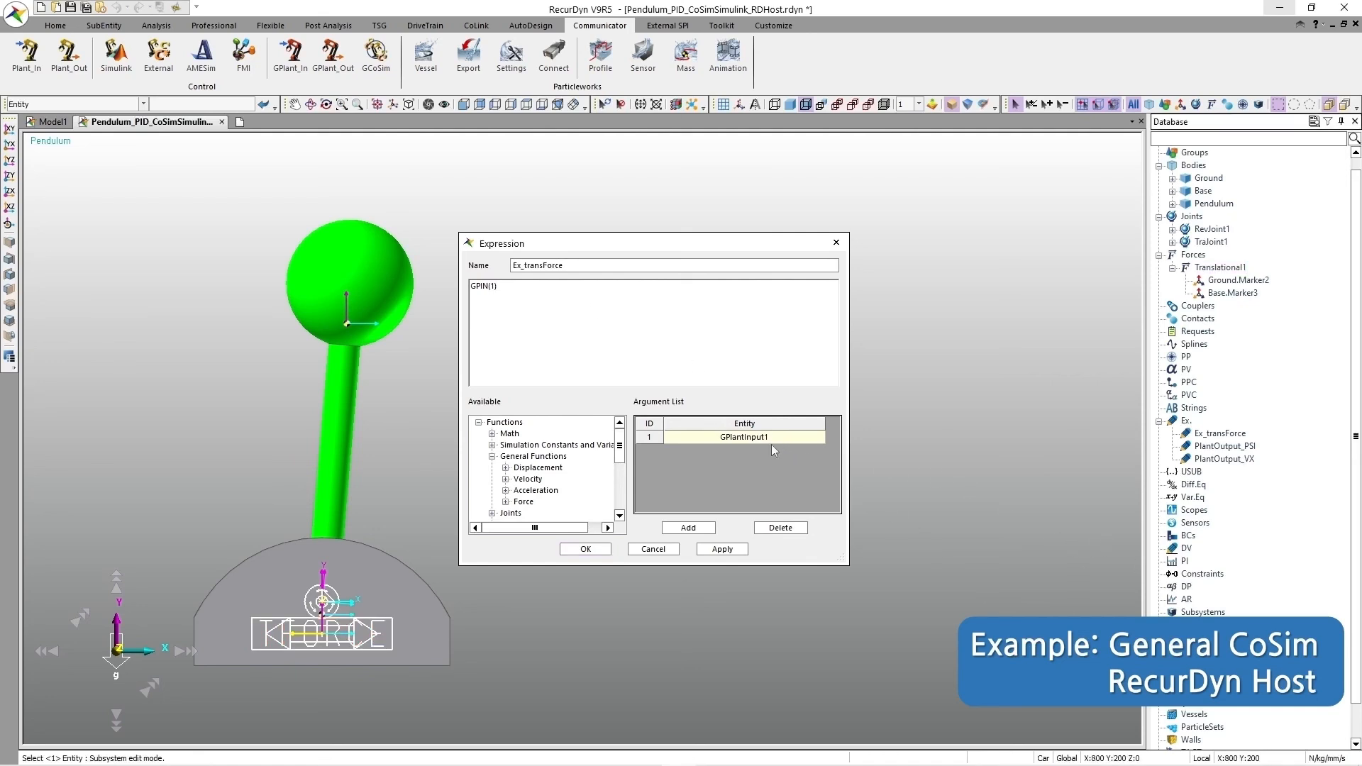
left_click(585, 549)
left_click(674, 551)
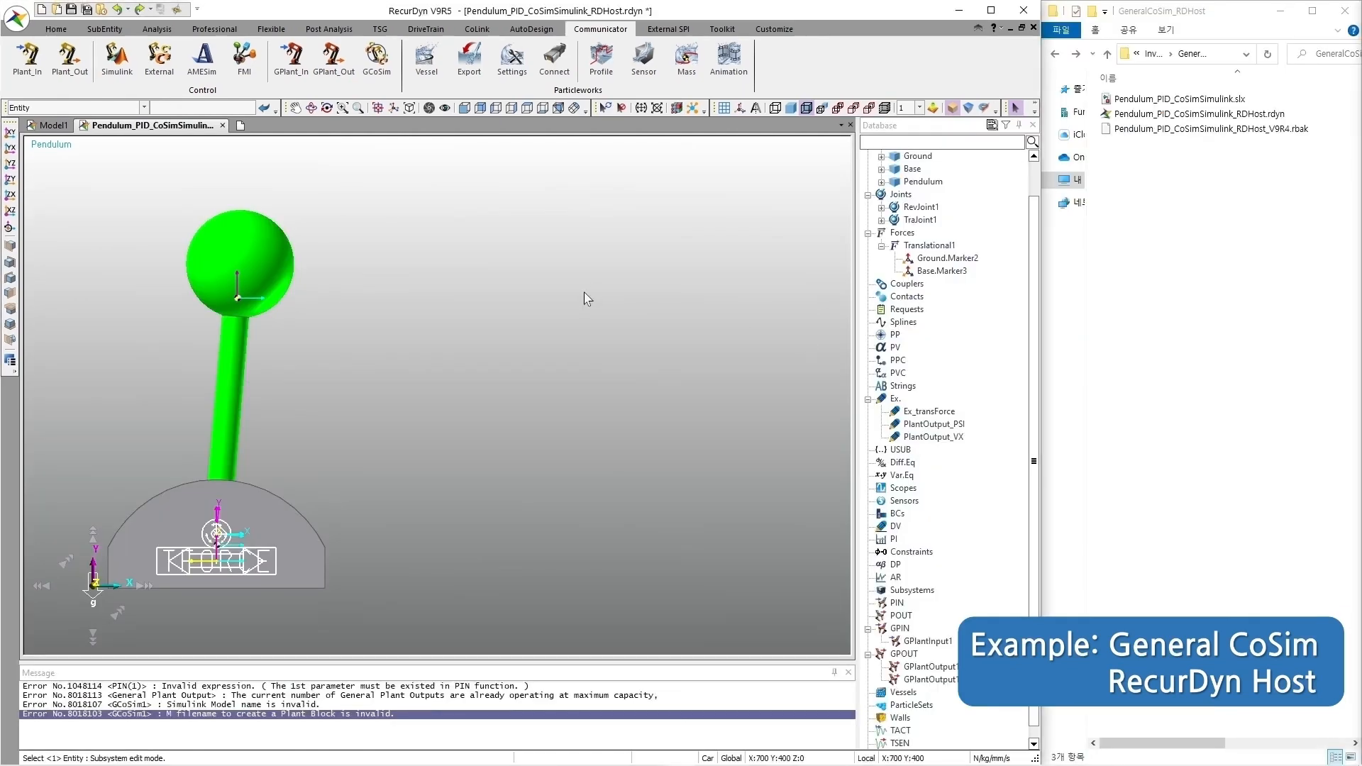
Add a general co-simulation entry to the pendulum model and set its type to Simulink
left_click(389, 77)
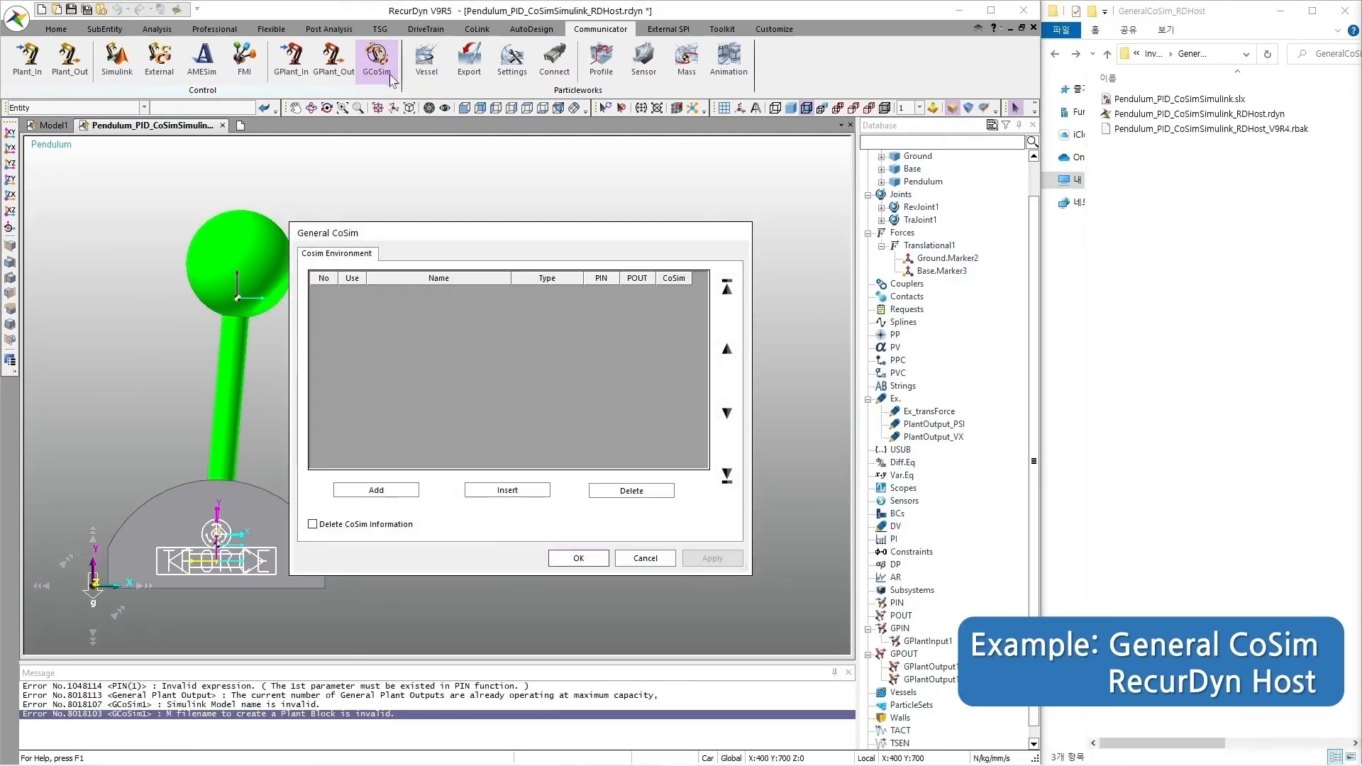
left_click(412, 491)
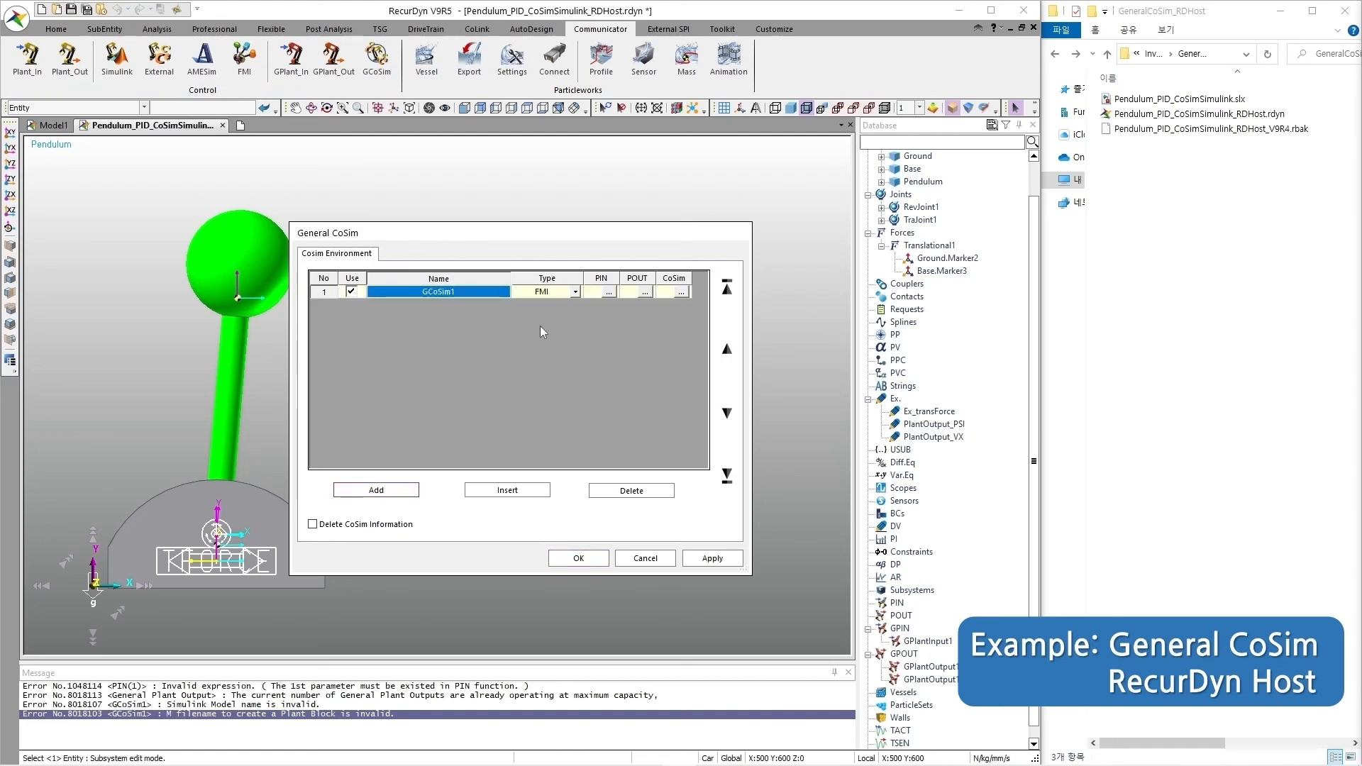
left_click(575, 292)
left_click(568, 317)
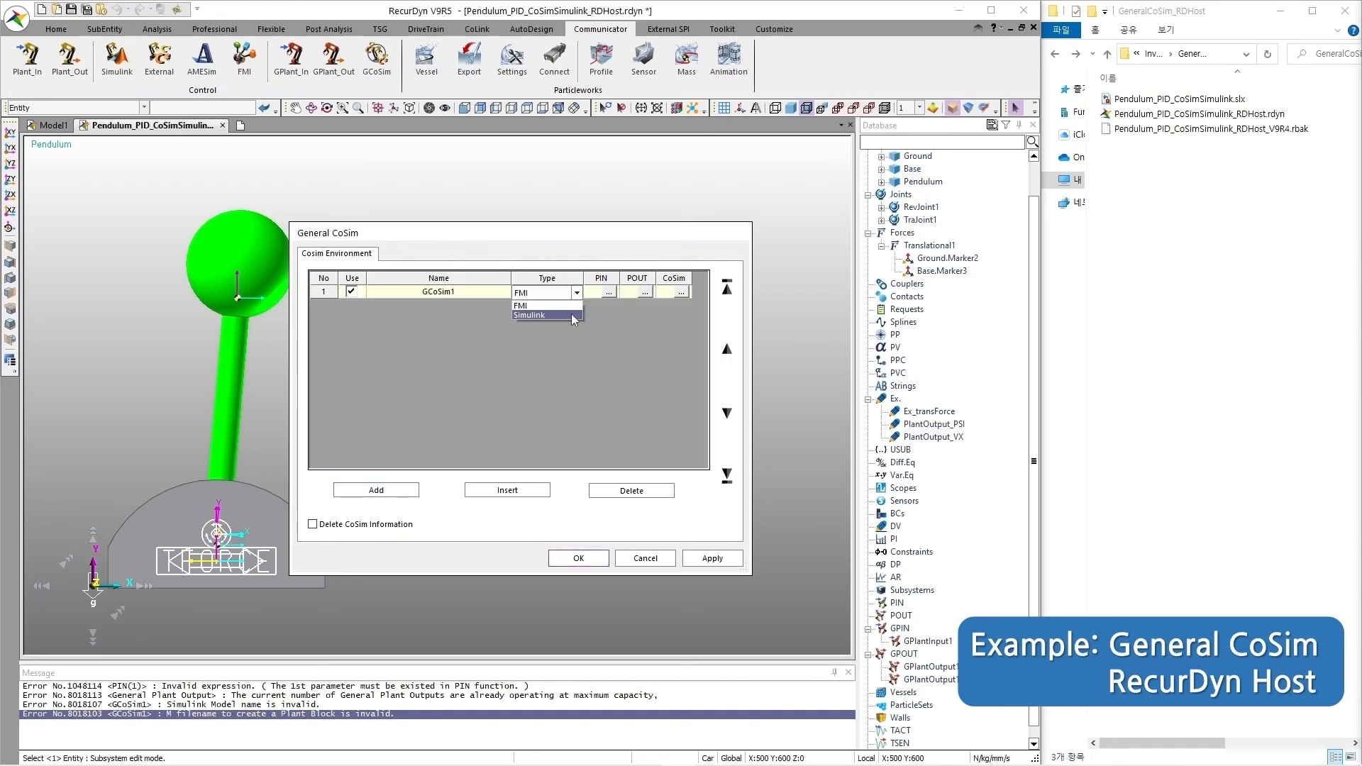
Give GCoSim1 the plant input GPlantInput1 and the plant outputs GPlantOutput1_PSI and GPlantOutput1_VX
left_click(609, 292)
left_click(383, 531)
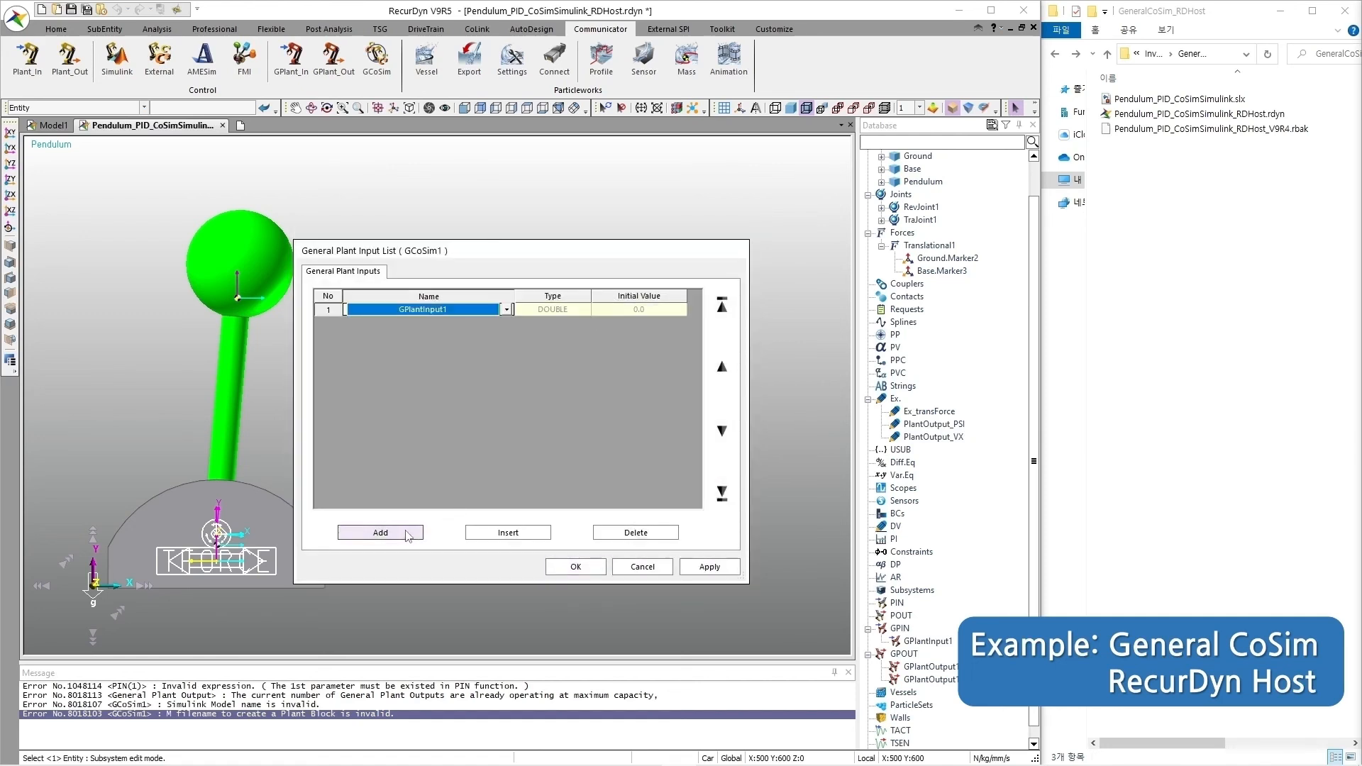
left_click(574, 564)
left_click(646, 291)
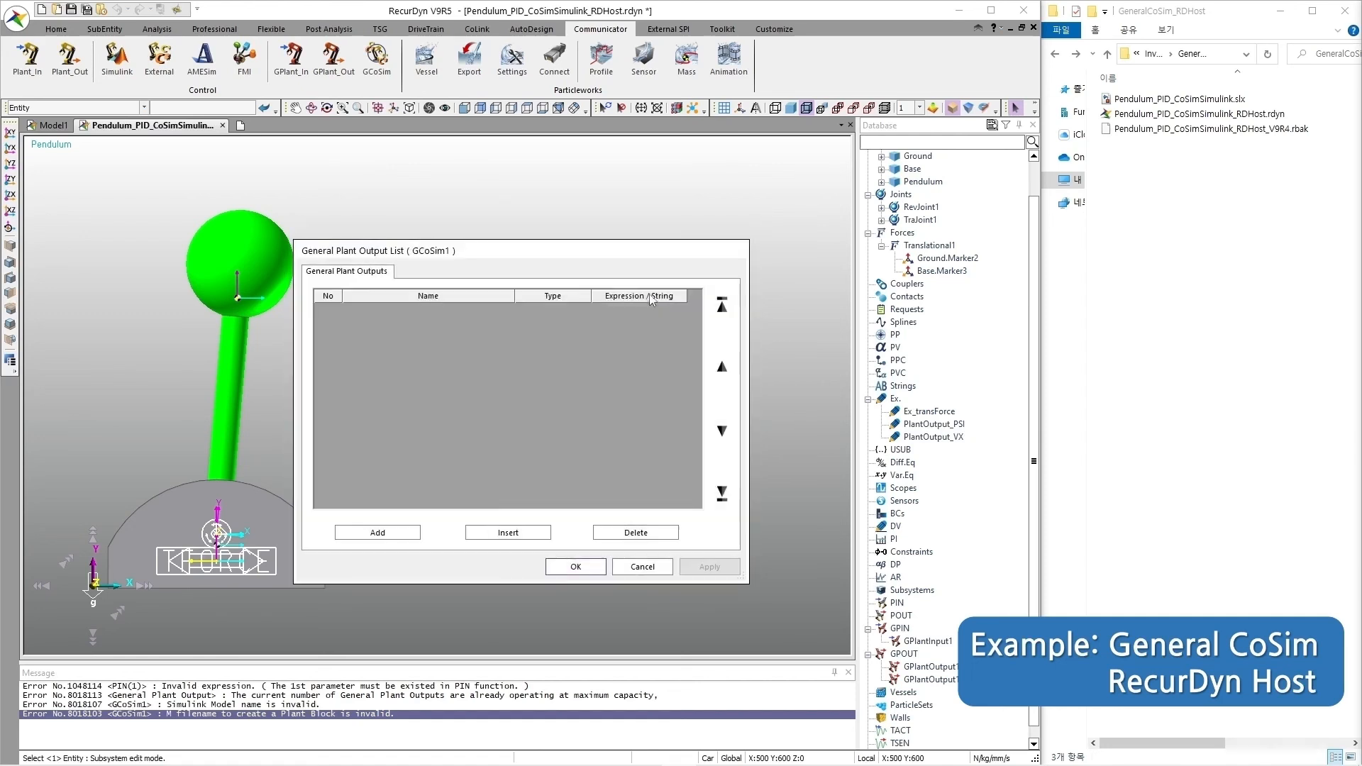
left_click(377, 532)
left_click(377, 532)
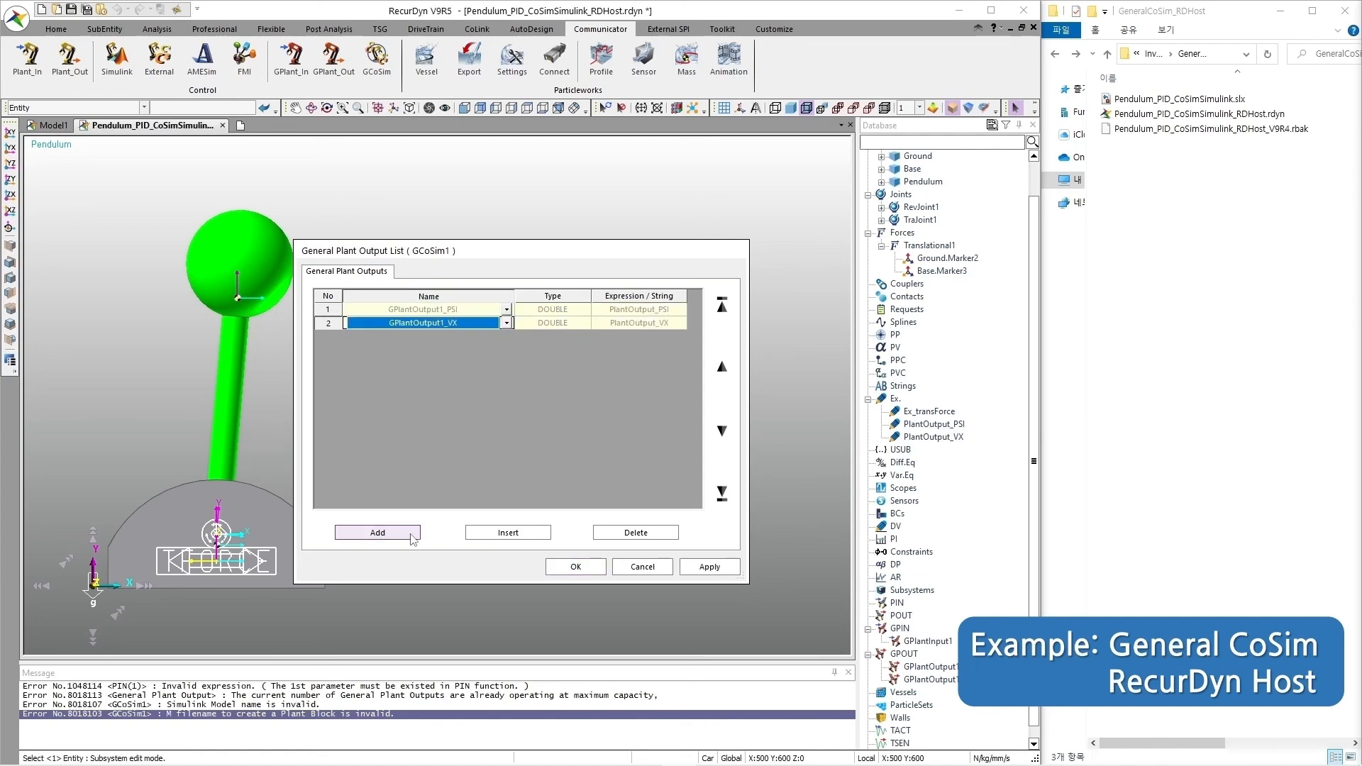
left_click(576, 567)
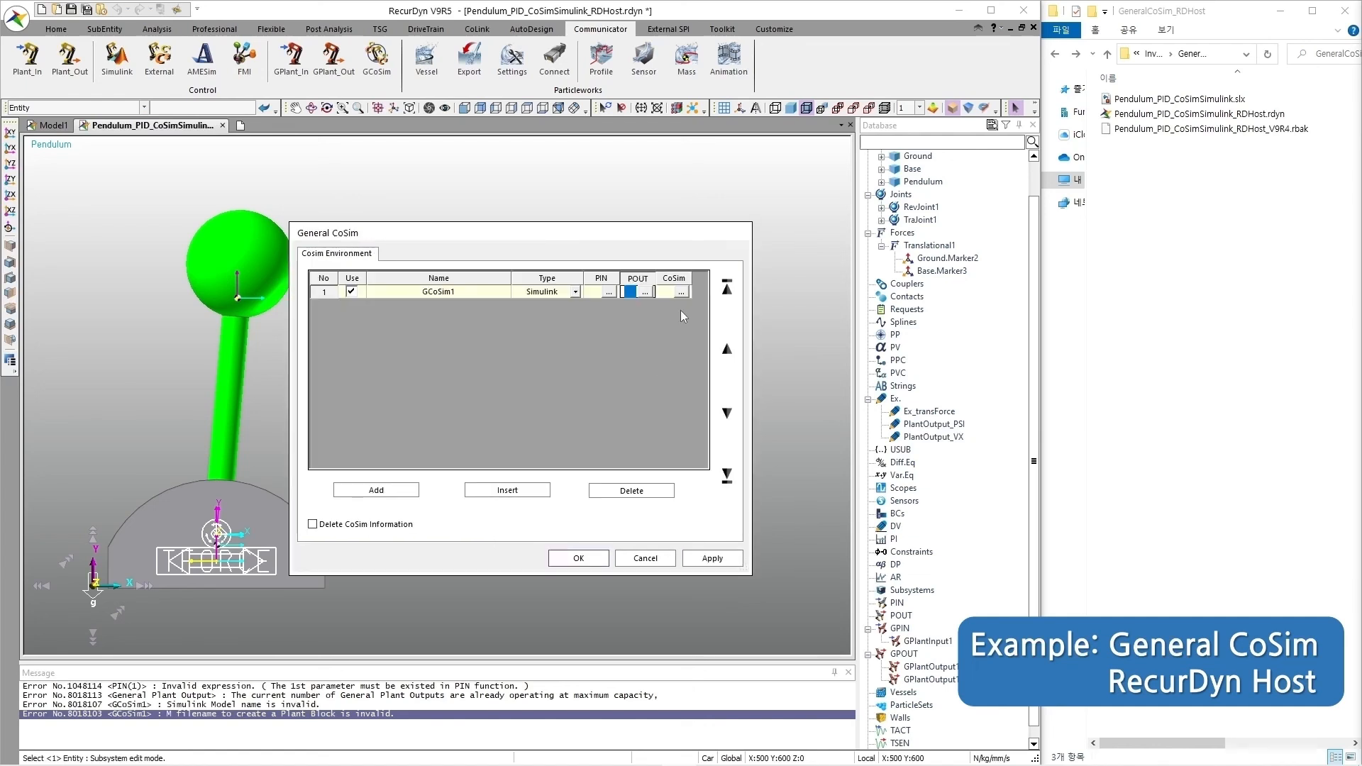
Set RecurDyn as the master program of GCoSim1, export the M-file that creates the plant block, and select it in the project folder
left_click(681, 291)
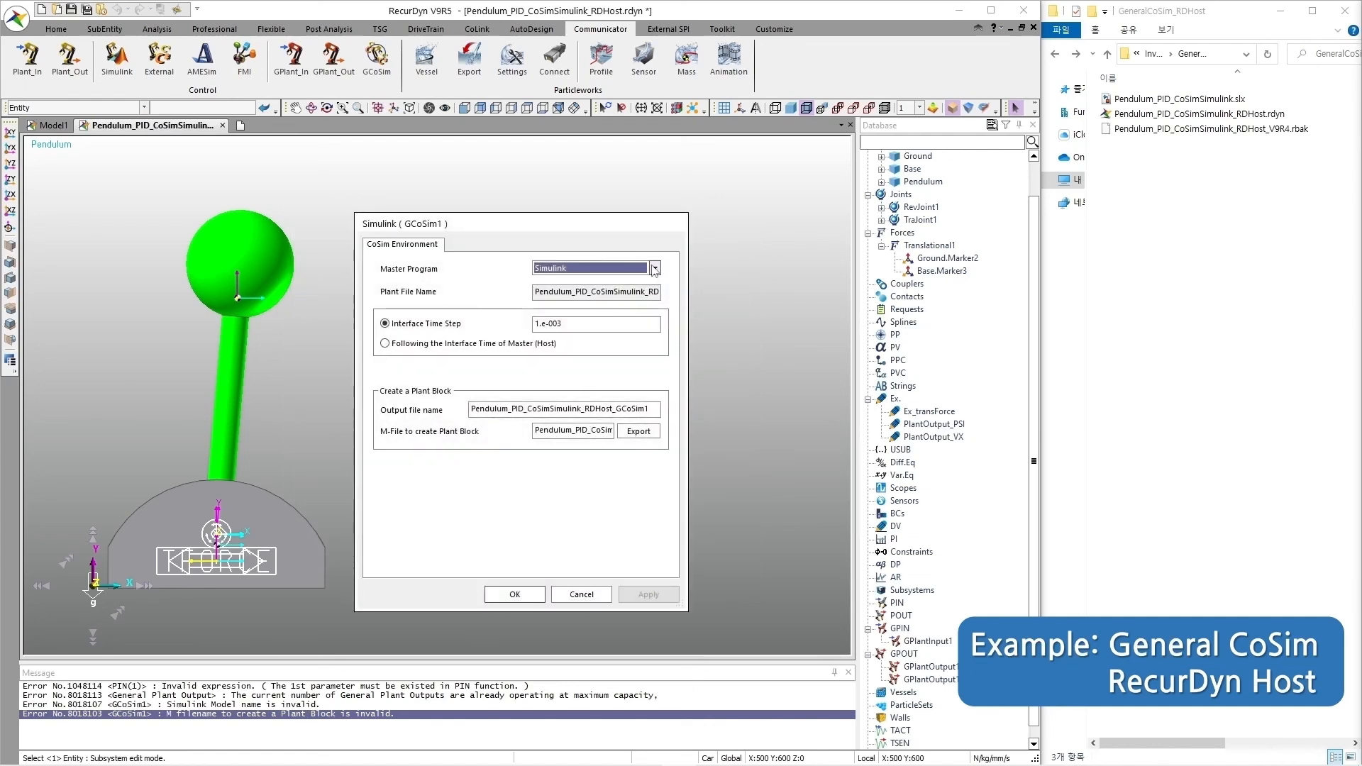
left_click(654, 268)
left_click(639, 290)
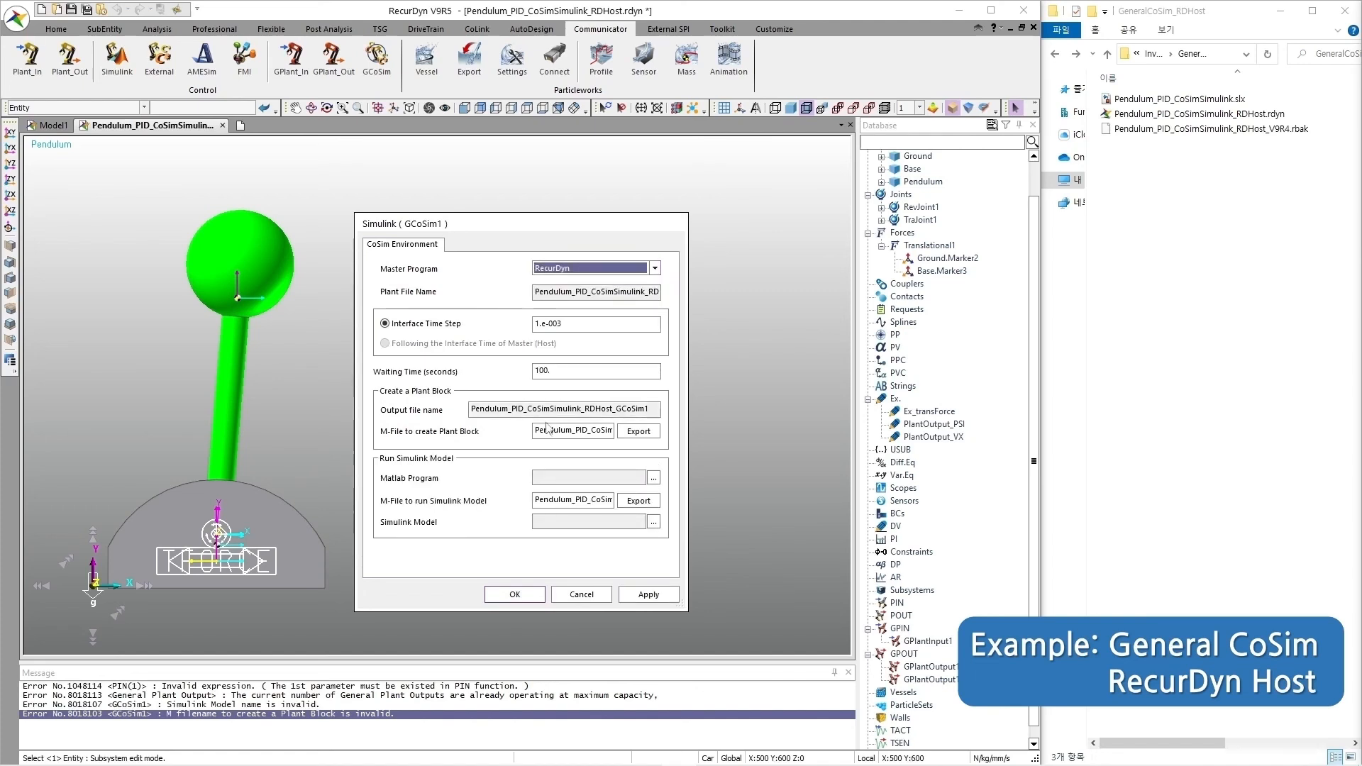
left_click(642, 432)
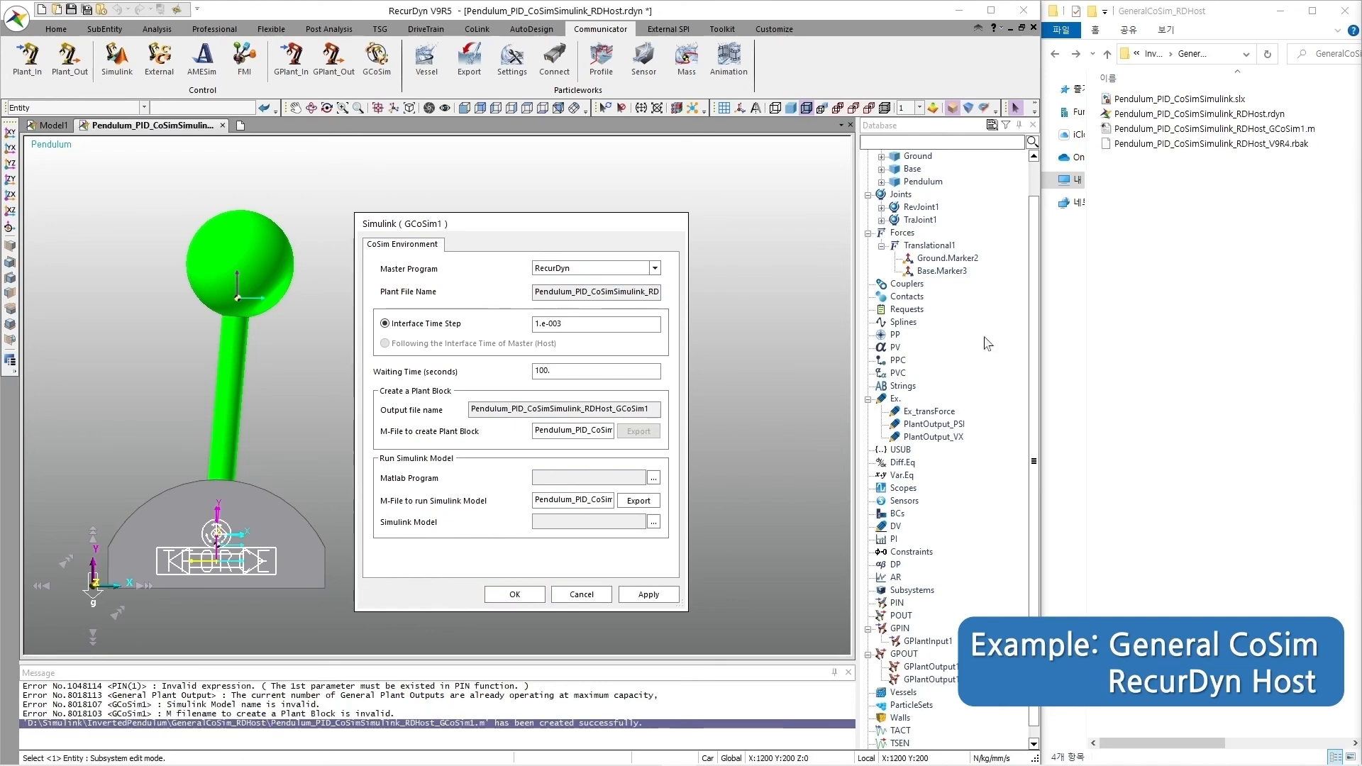
left_click(1246, 130)
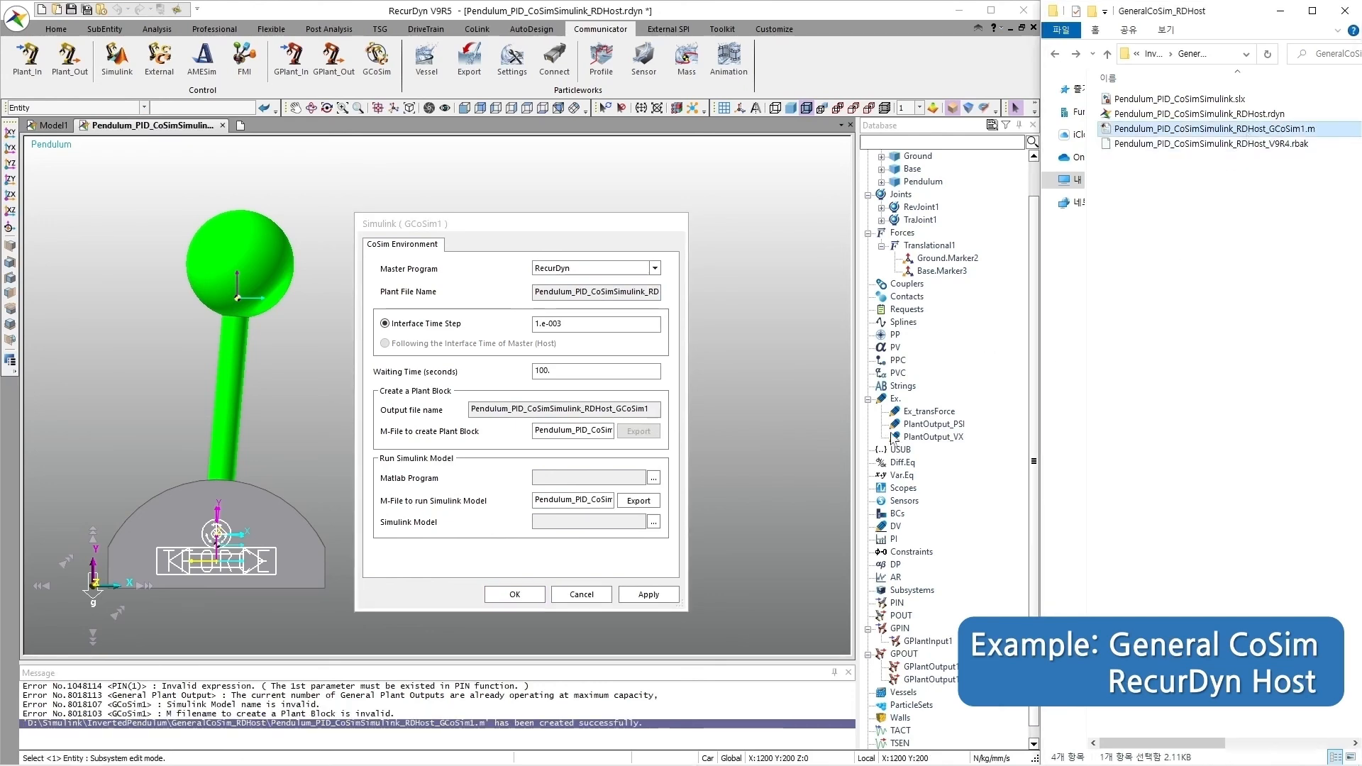
Choose the MATLAB executable from its installation under C:\Program Files\MATLAB as the Matlab program for running the Simulink model
left_click(653, 477)
scroll(567, 426, "down", 5)
left_click(509, 460)
left_click(789, 592)
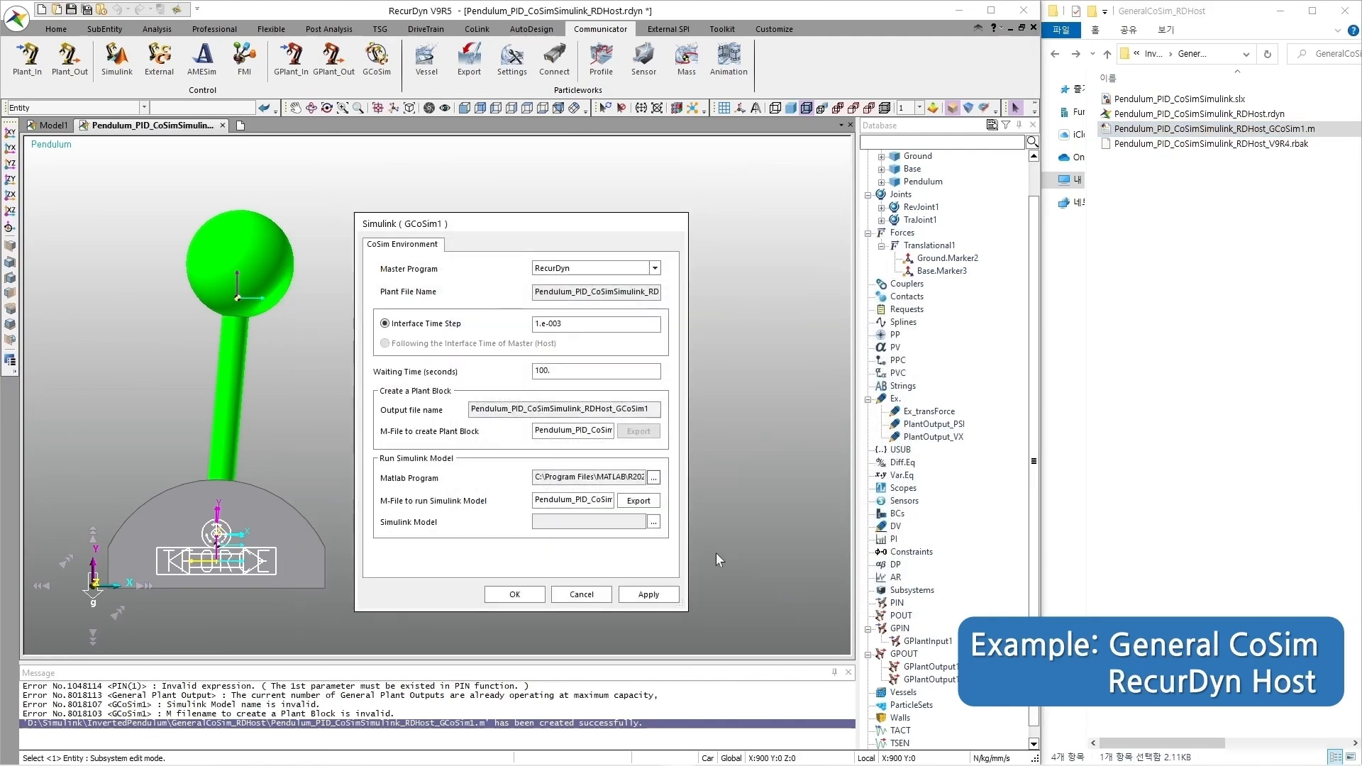
Choose Pendulum_PID_CoSimSimulink.slx as the Simulink model, export the M-file that runs it, and confirm the GCoSim1 Simulink settings
left_click(637, 500)
left_click(788, 593)
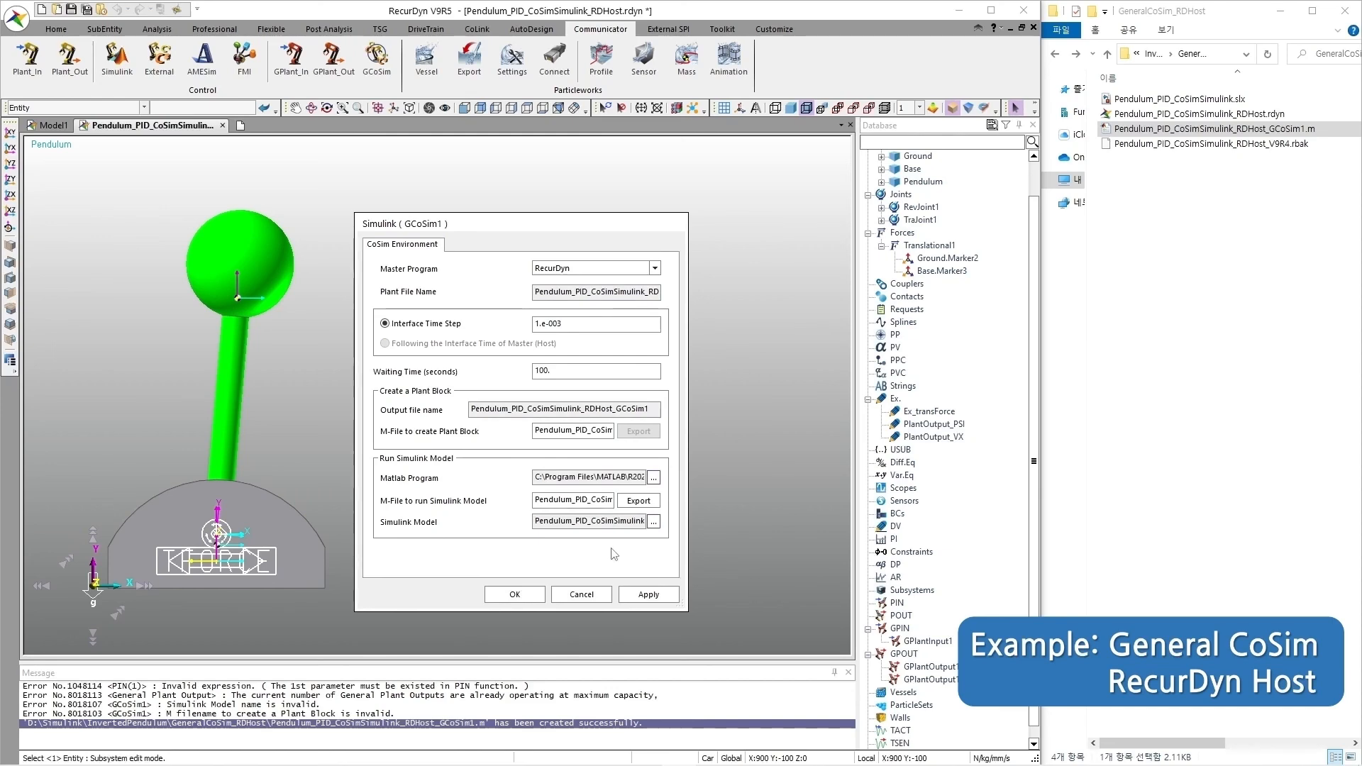
left_click(638, 501)
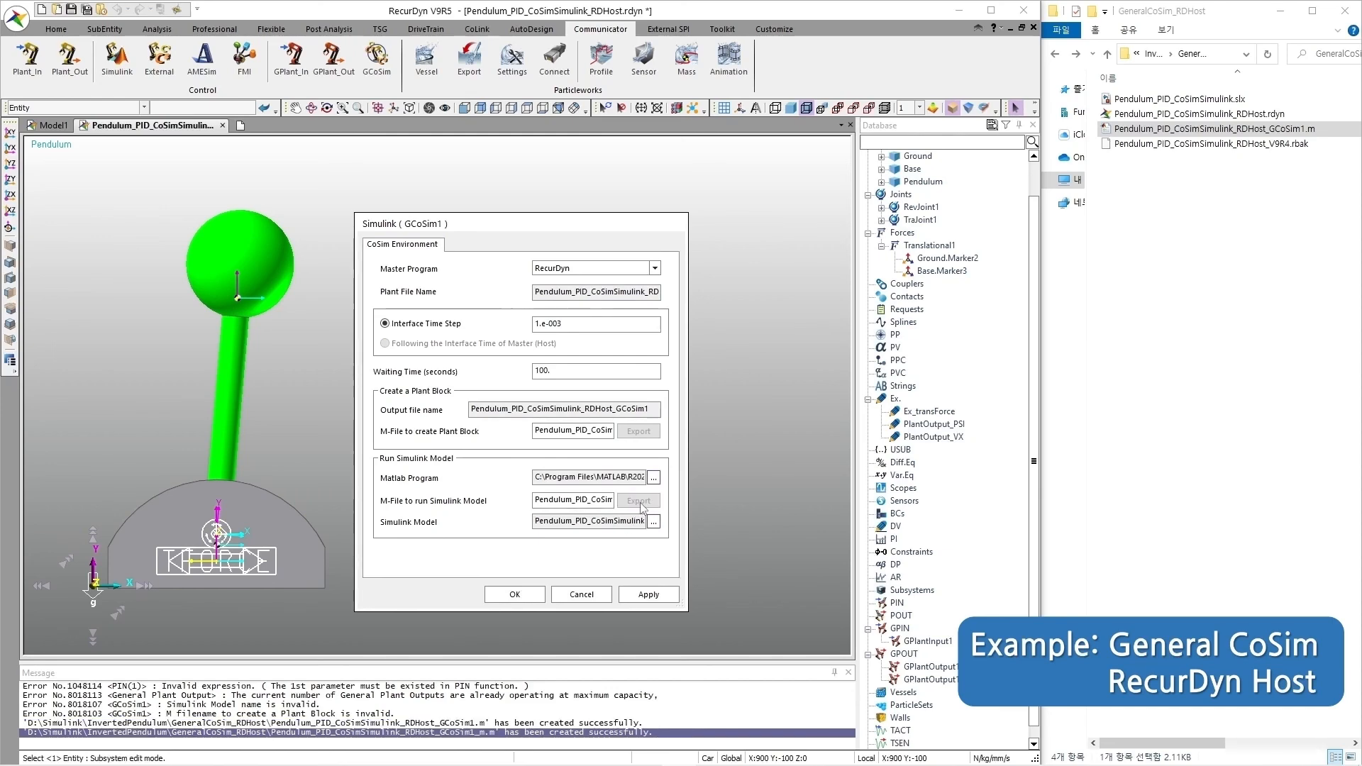
left_click(514, 594)
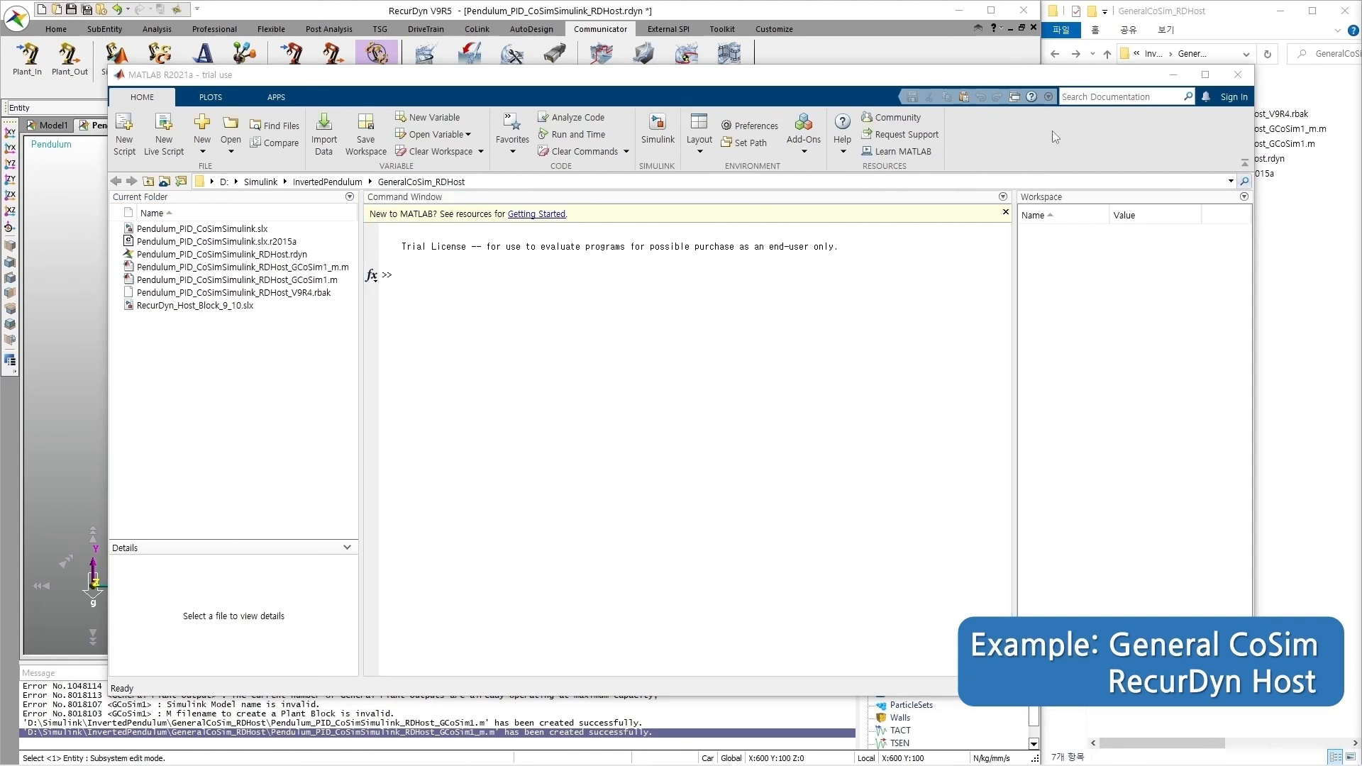
In MATLAB, set the current folder to D:\Simulink\InvertedPendulum\GeneralCoSim_RDHost using the path copied from the file explorer
left_click_drag(1056, 78, 1046, 83)
left_click(1223, 54)
key("ctrl+c")
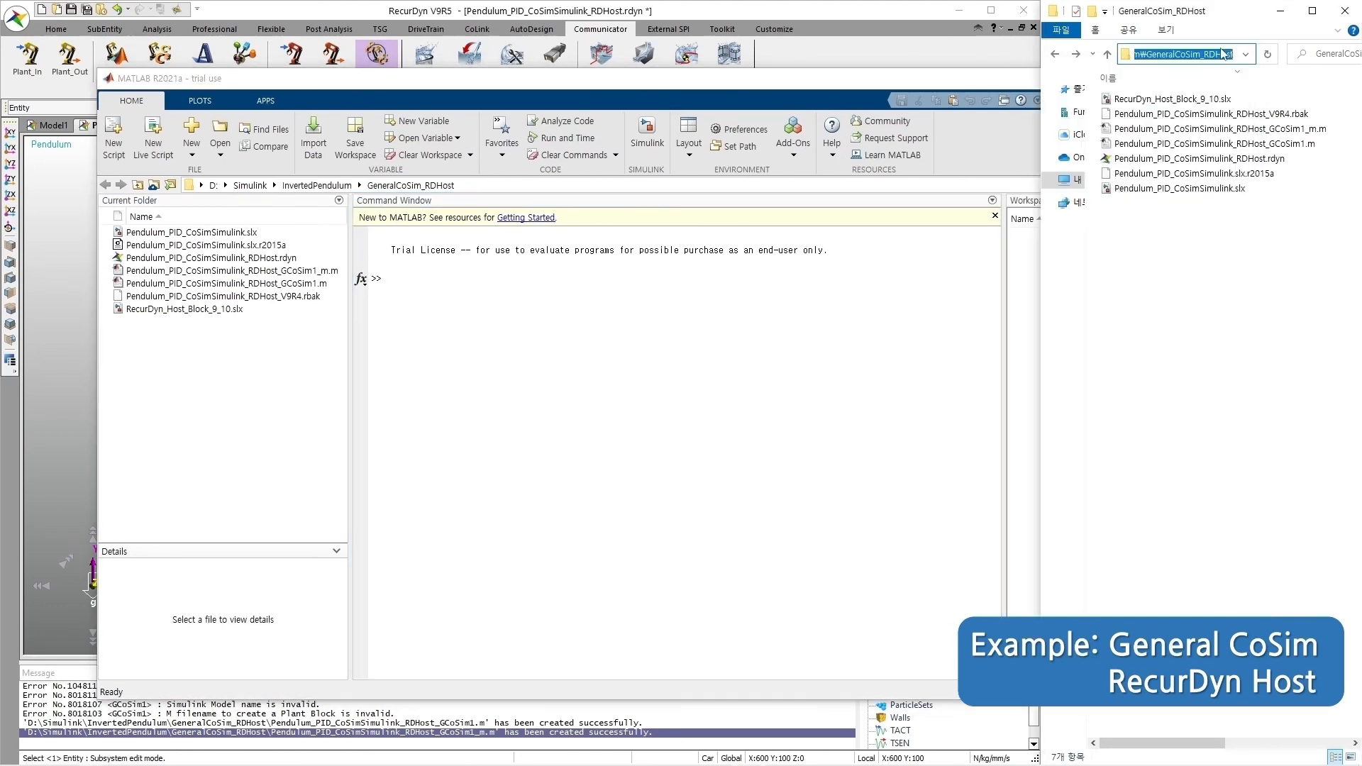
left_click(482, 188)
key("ctrl+v")
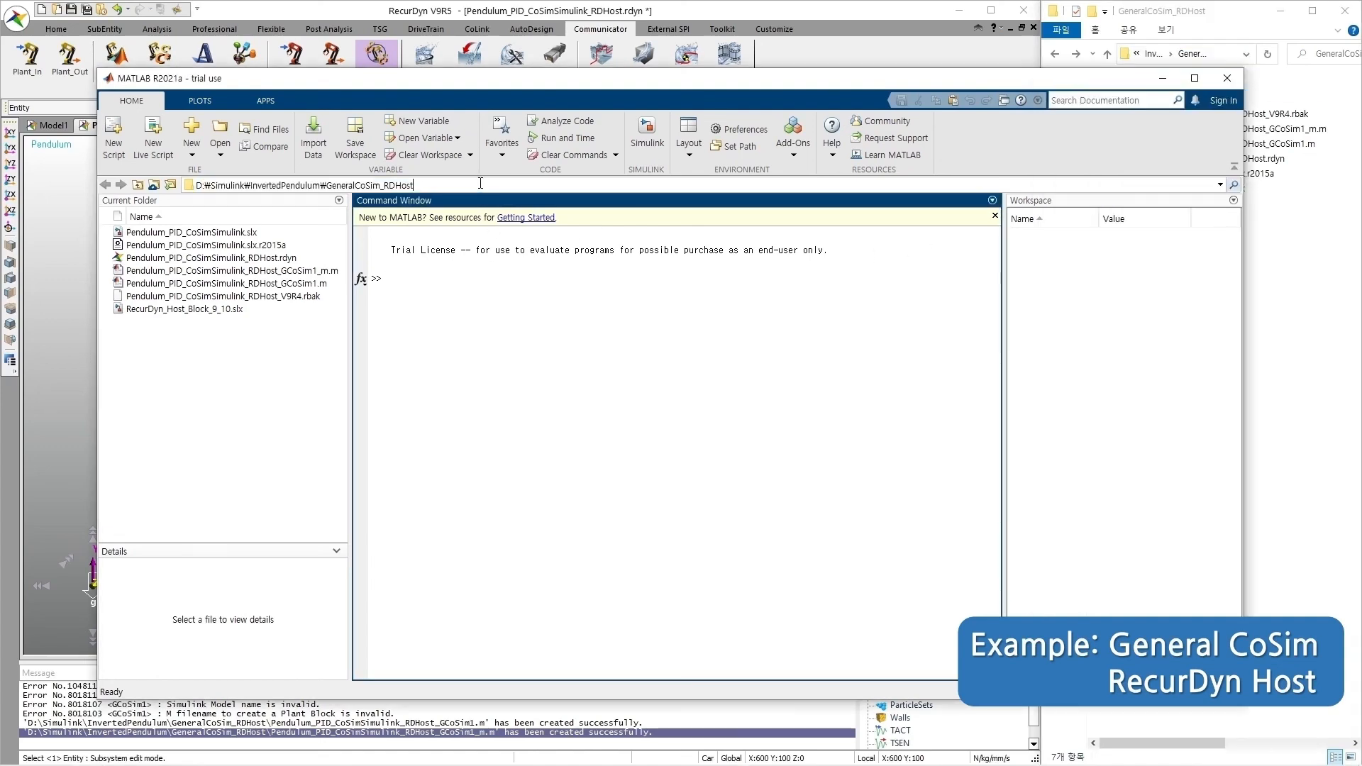
key("Return")
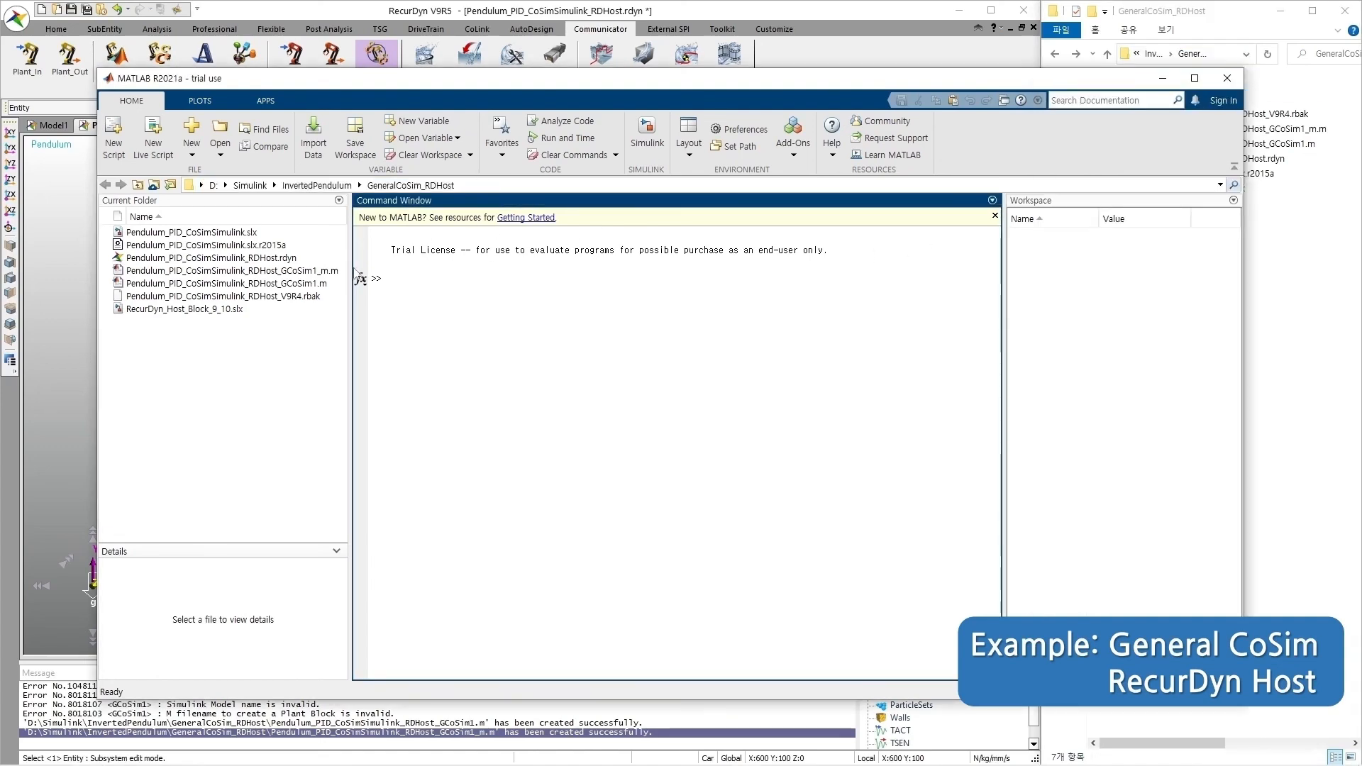
Run Pendulum_PID_CoSimSimulink_RDHost_GCoSim1.m and execute the GRDHost command to generate the RecurDyn host block
left_click(310, 285)
right_click(310, 288)
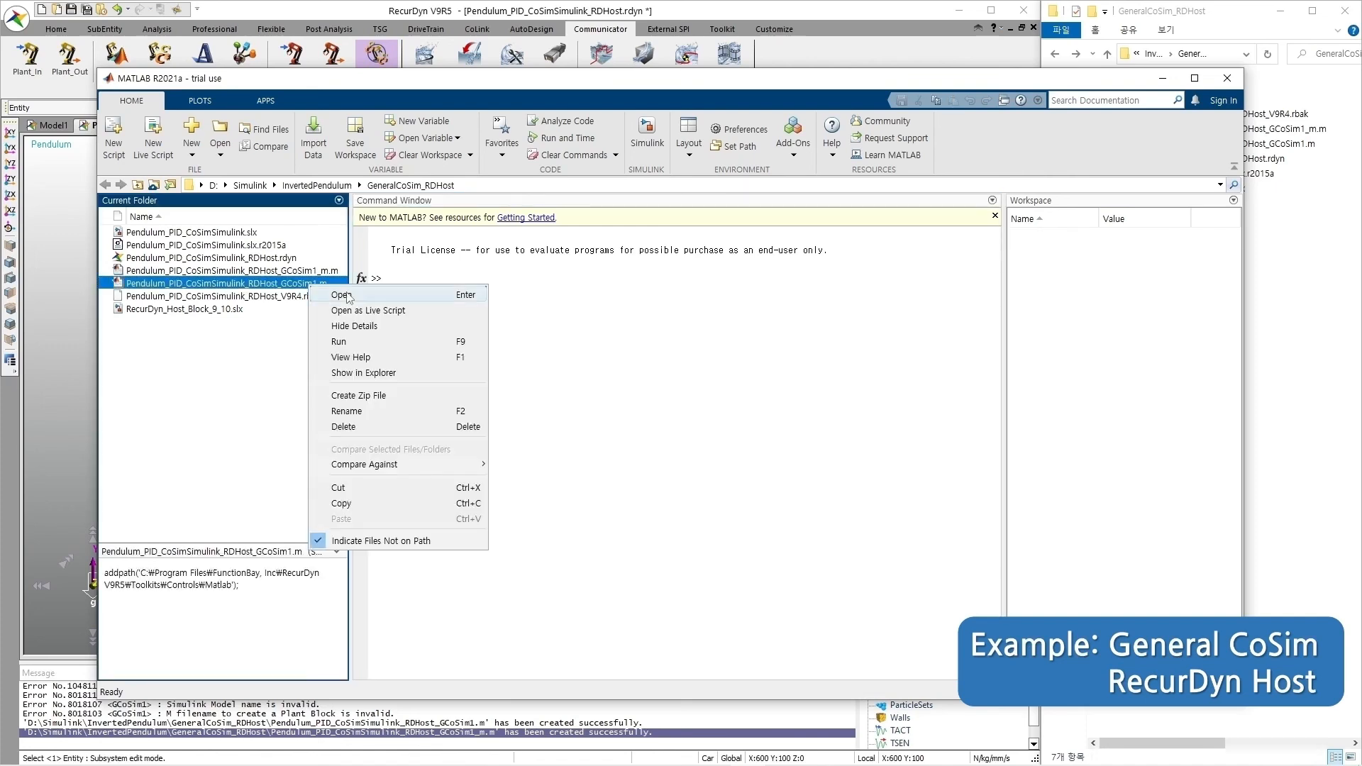
left_click(339, 341)
left_click(424, 403)
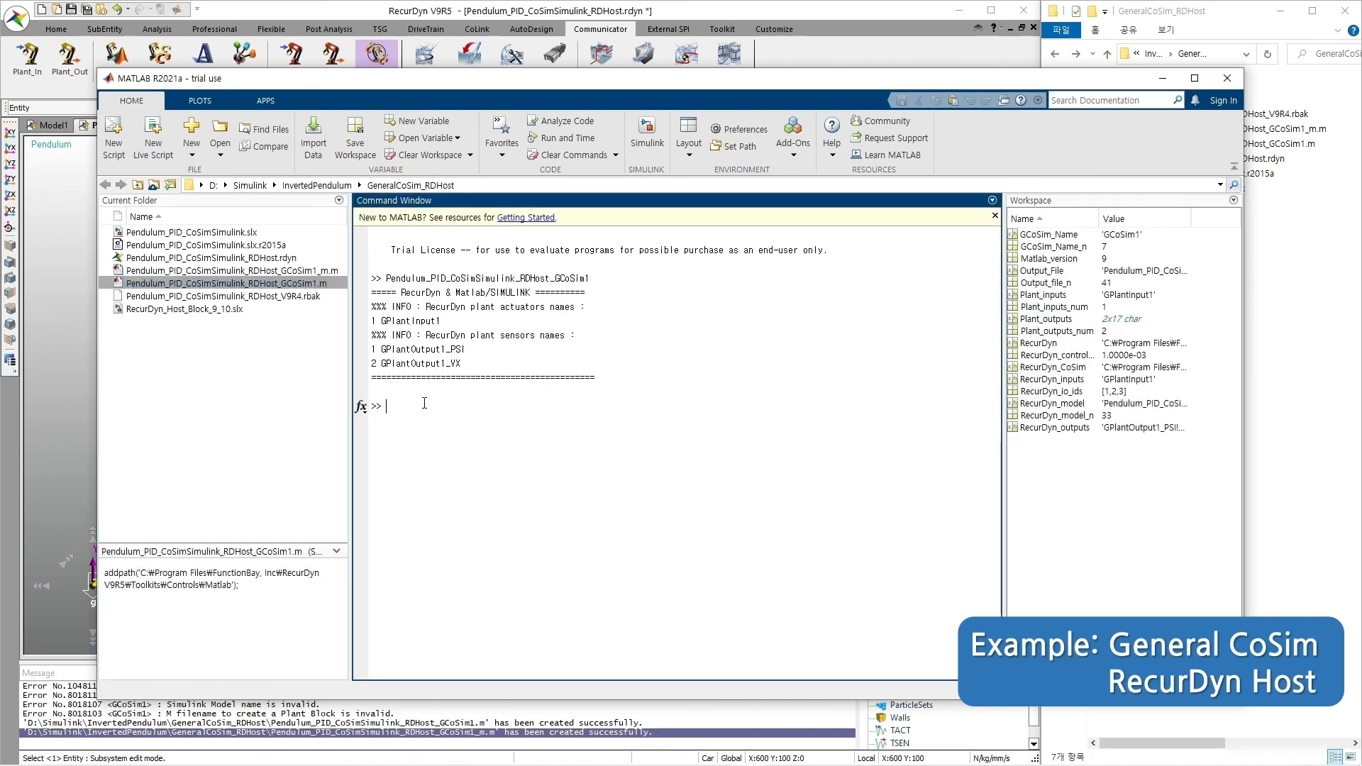
type("GRDHost")
key("Return")
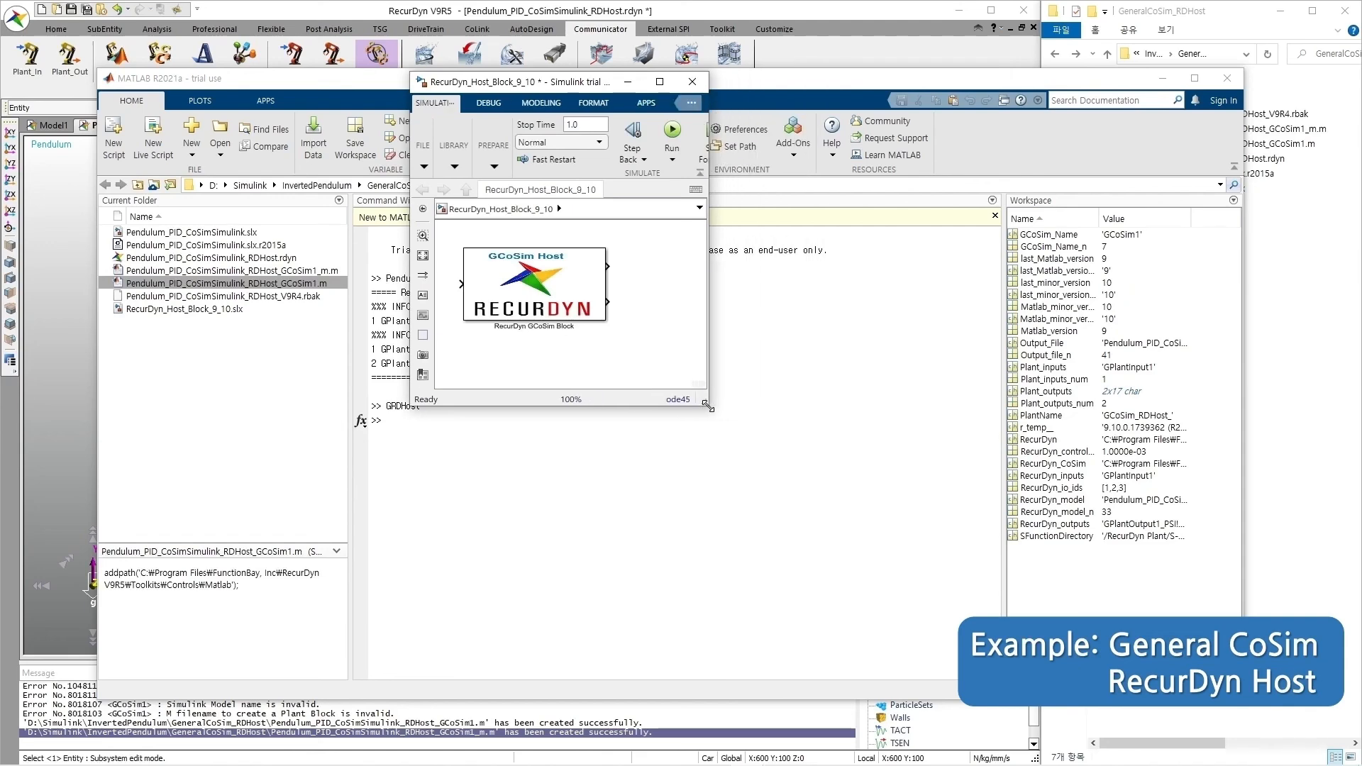
Copy the RecurDyn GCoSim host block into Pendulum_PID_CoSimSimulink.slx, connecting it between the sum block and the Position and Velocity scopes, and save the model
left_click_drag(561, 89, 1190, 391)
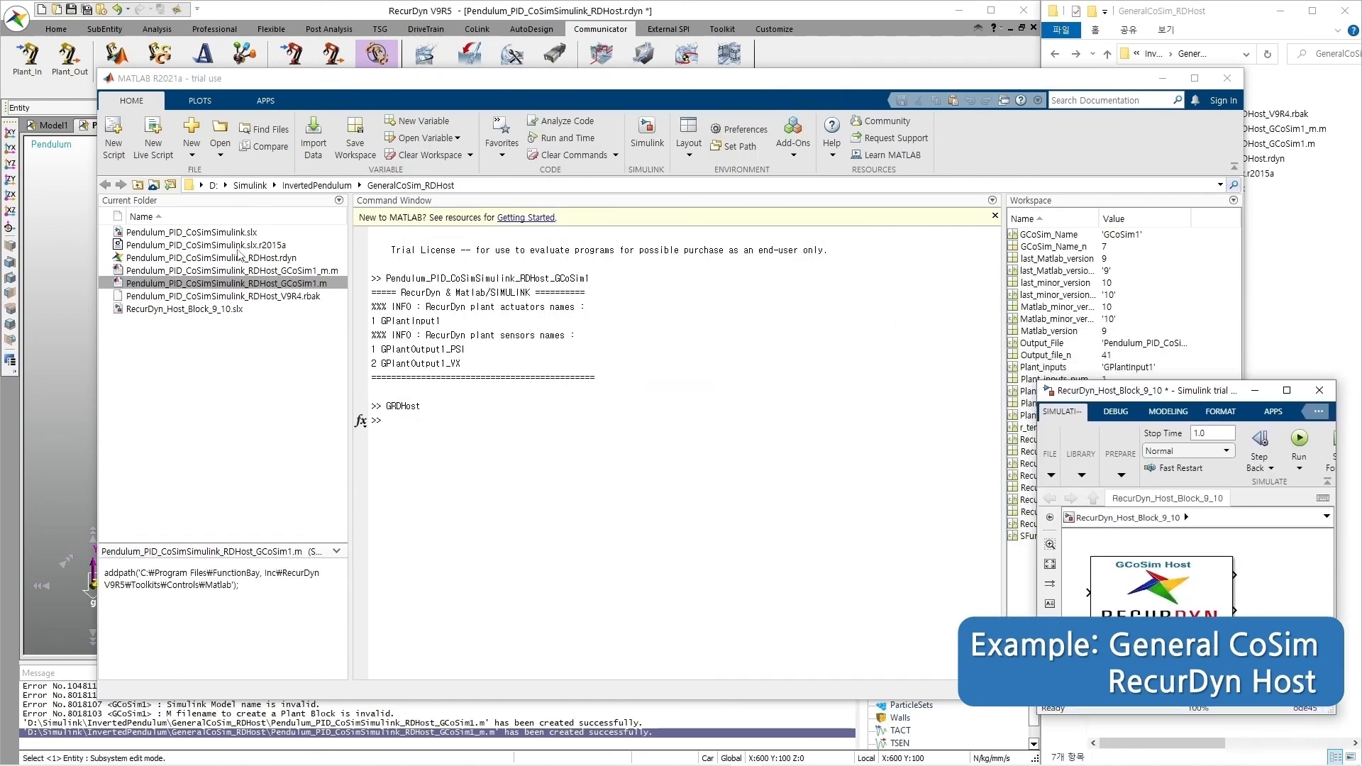
left_click(241, 234)
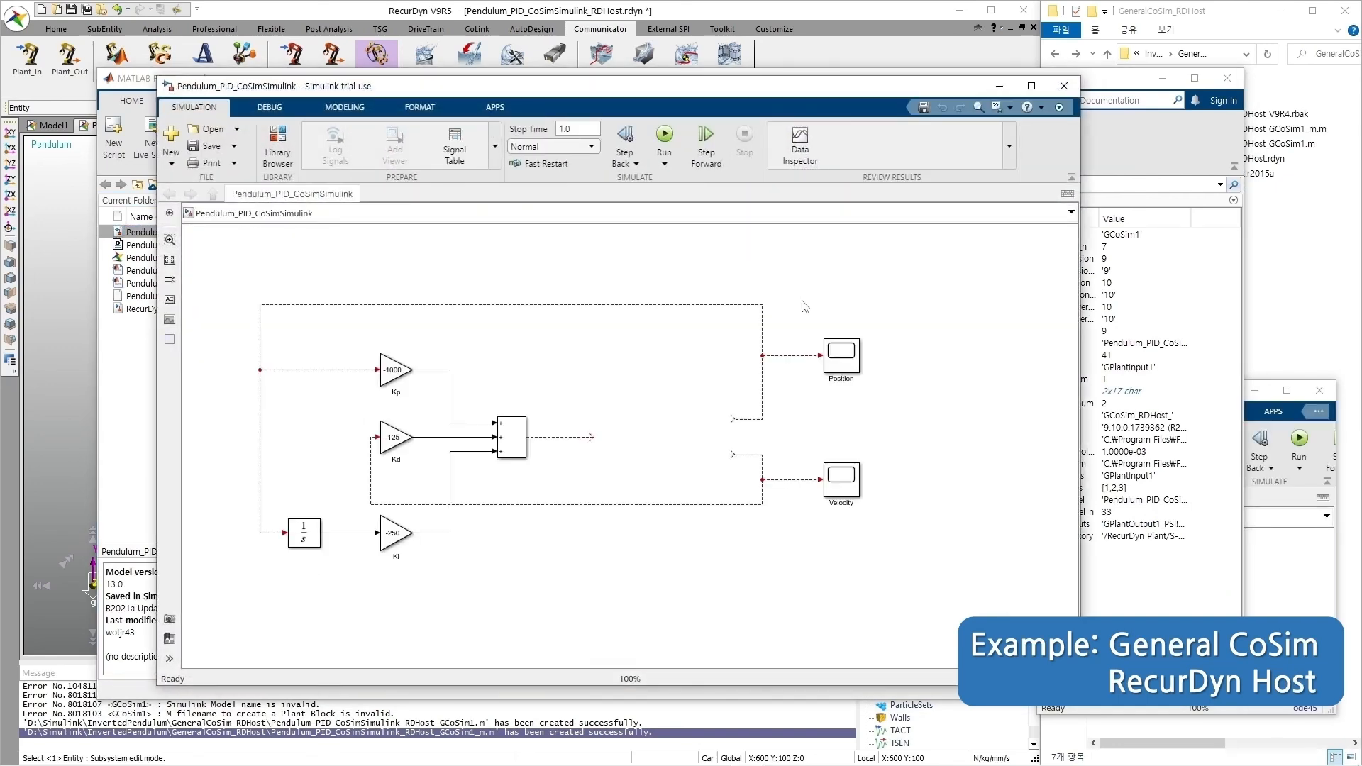
left_click_drag(1173, 599, 593, 444)
left_click(716, 546)
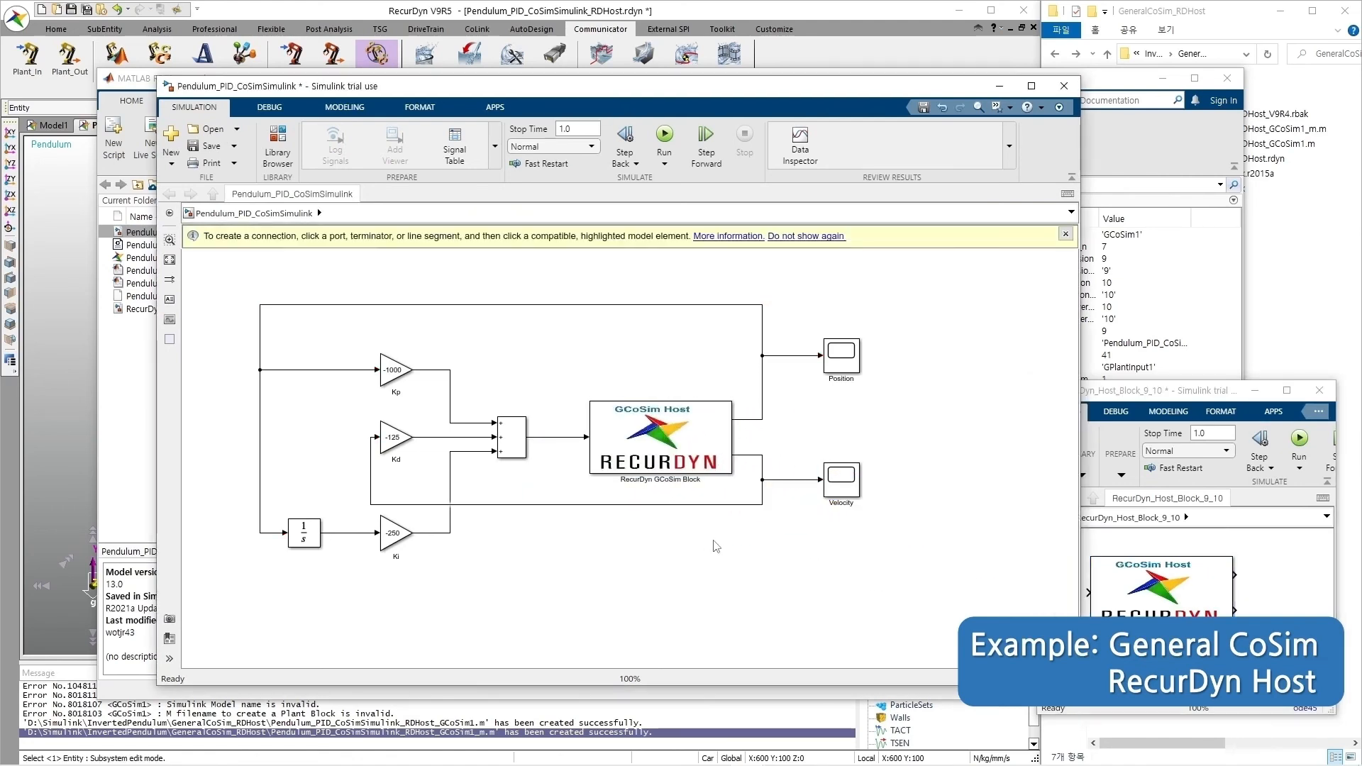
left_click(1066, 235)
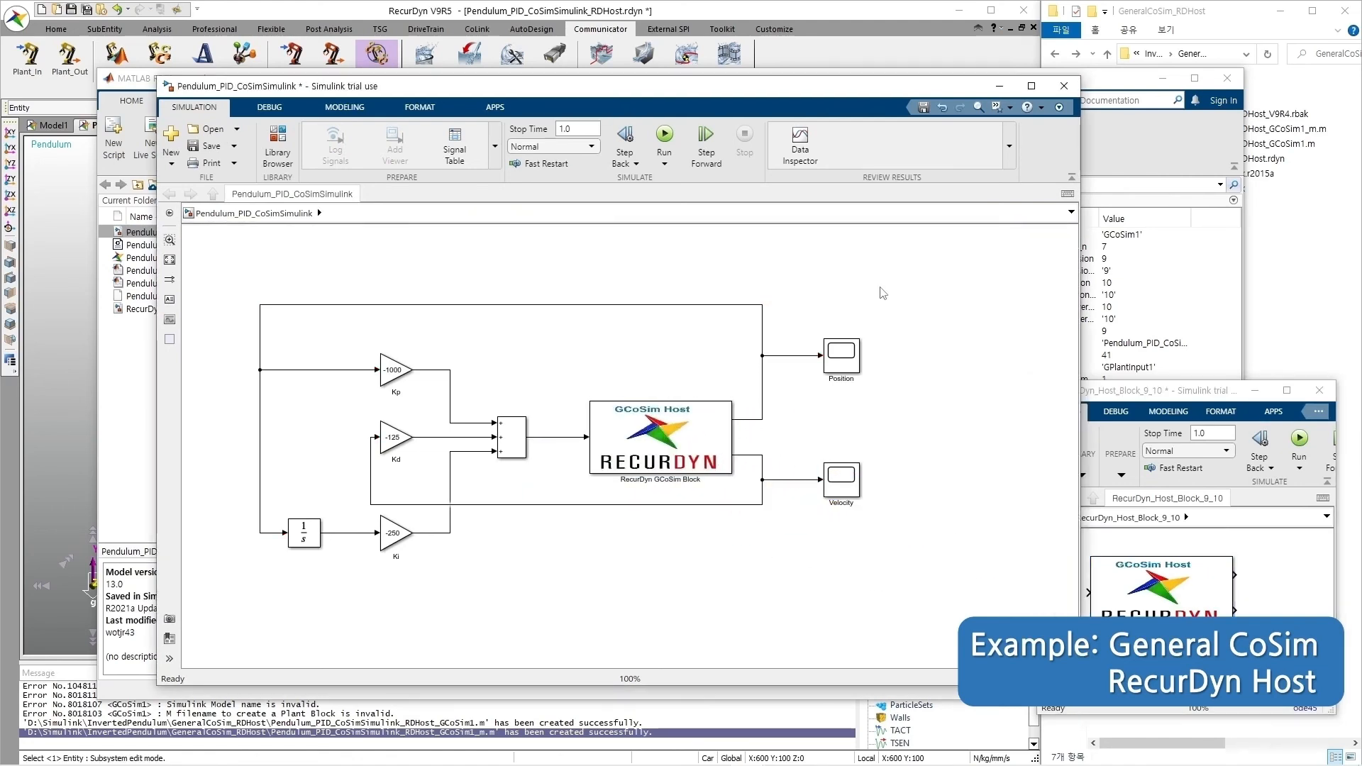
left_click(210, 145)
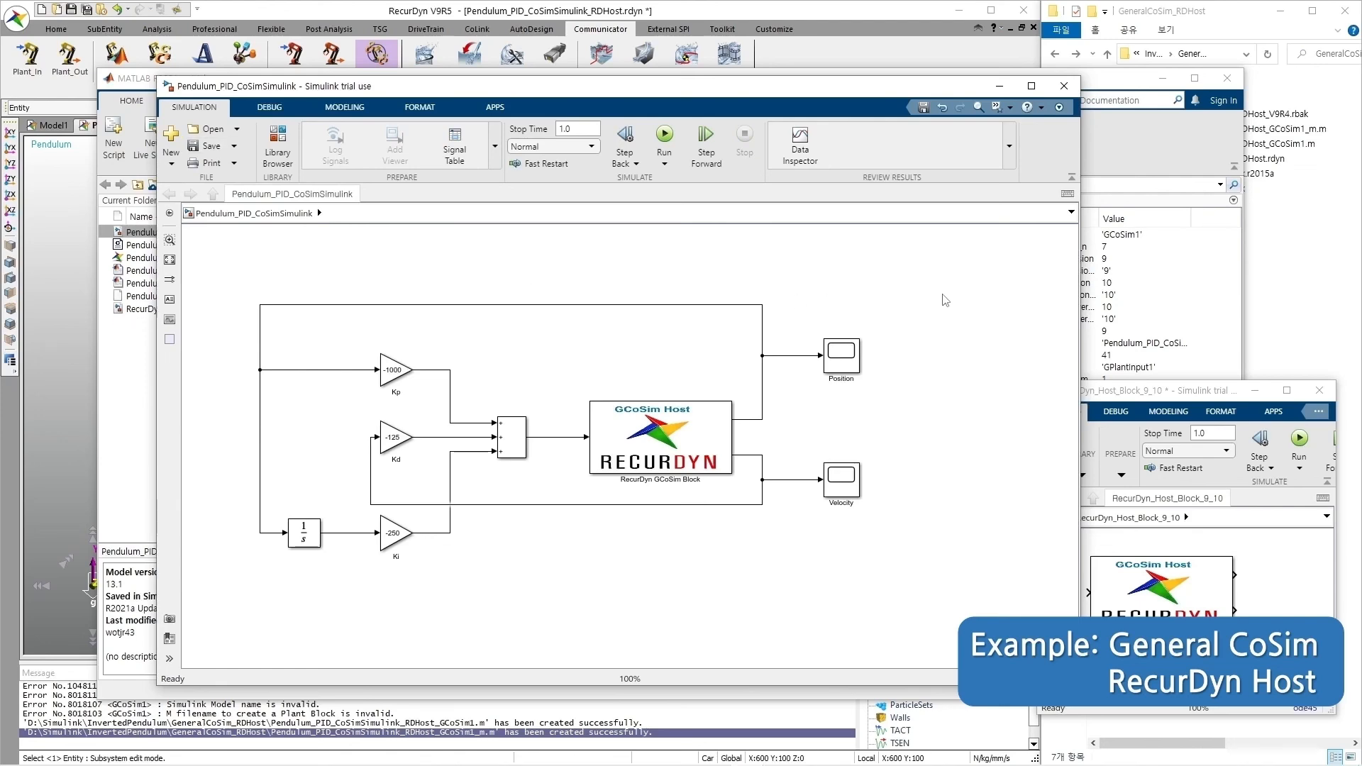
Close the pendulum Simulink model, the RecurDyn_Host_Block_9_10 model and MATLAB
left_click(1062, 89)
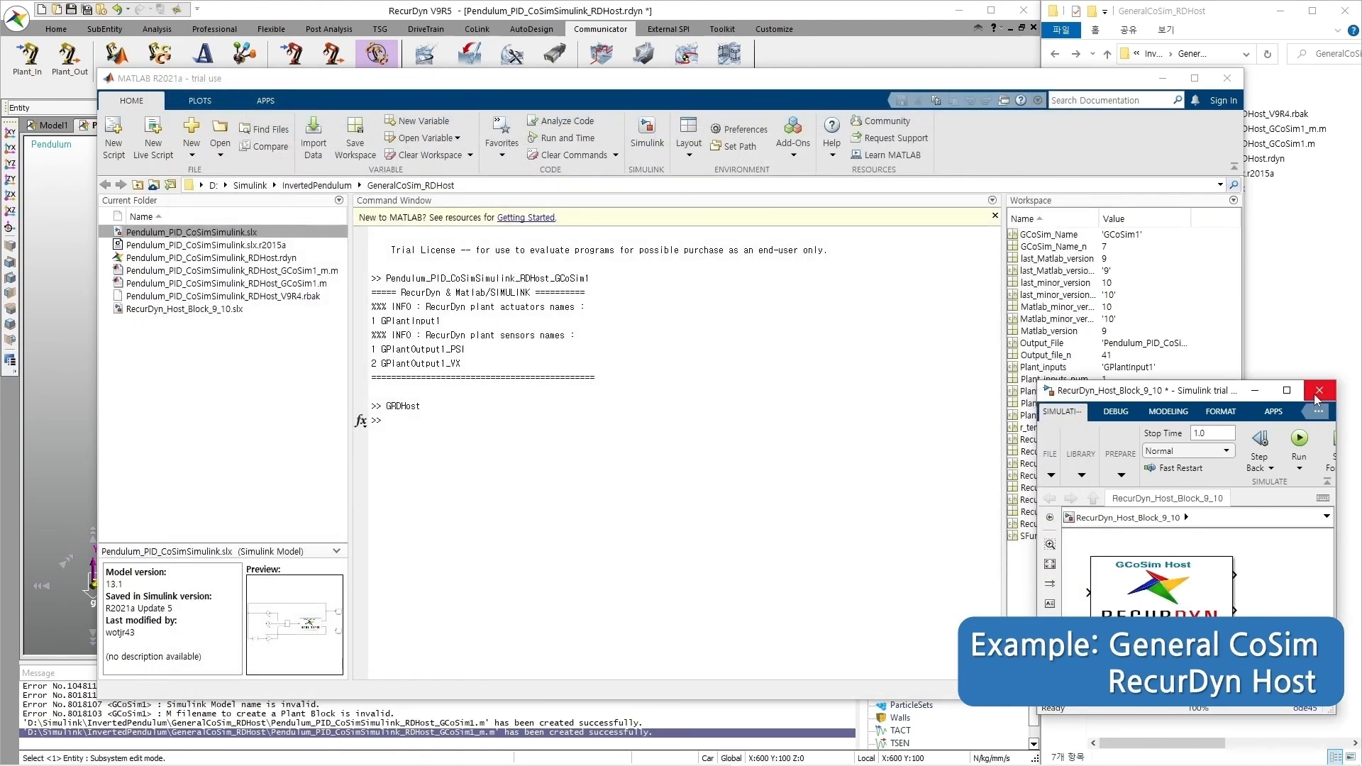
left_click(1317, 391)
left_click(666, 409)
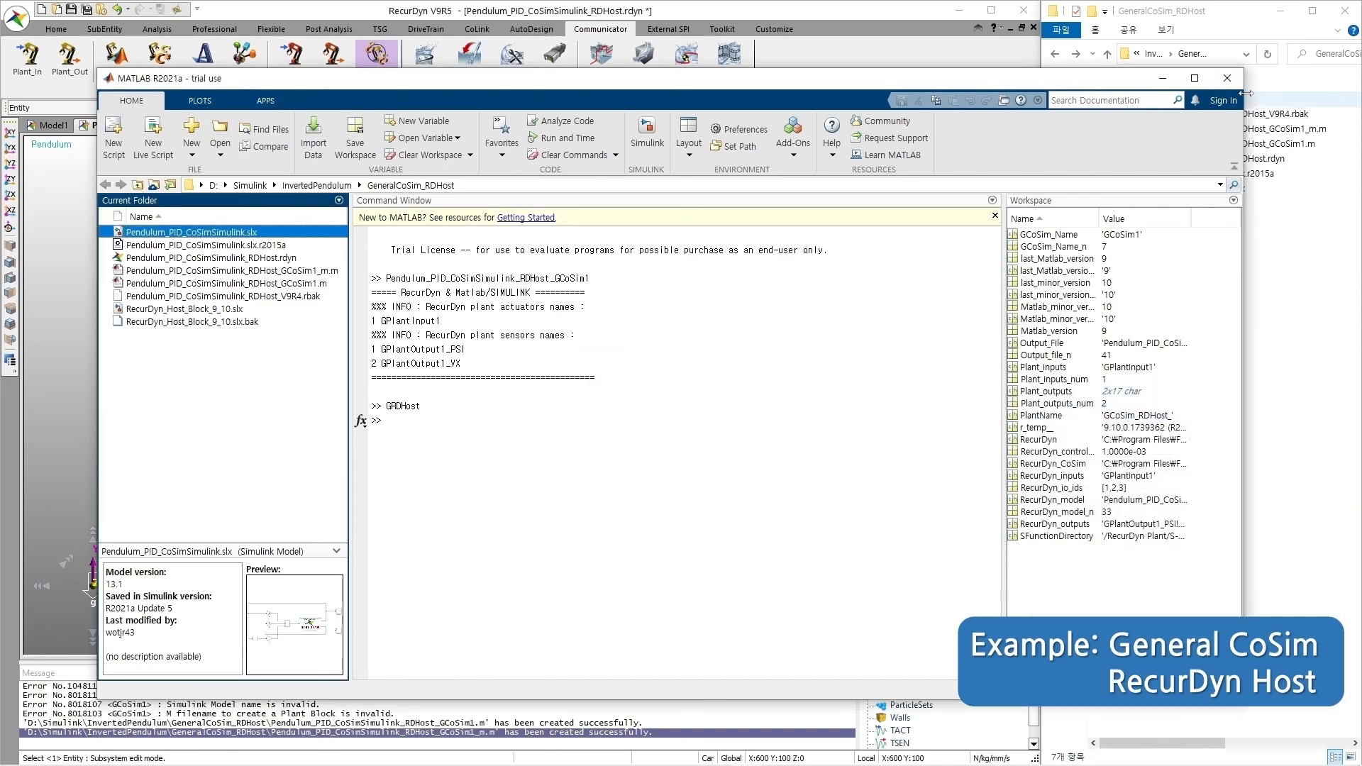
left_click(1236, 81)
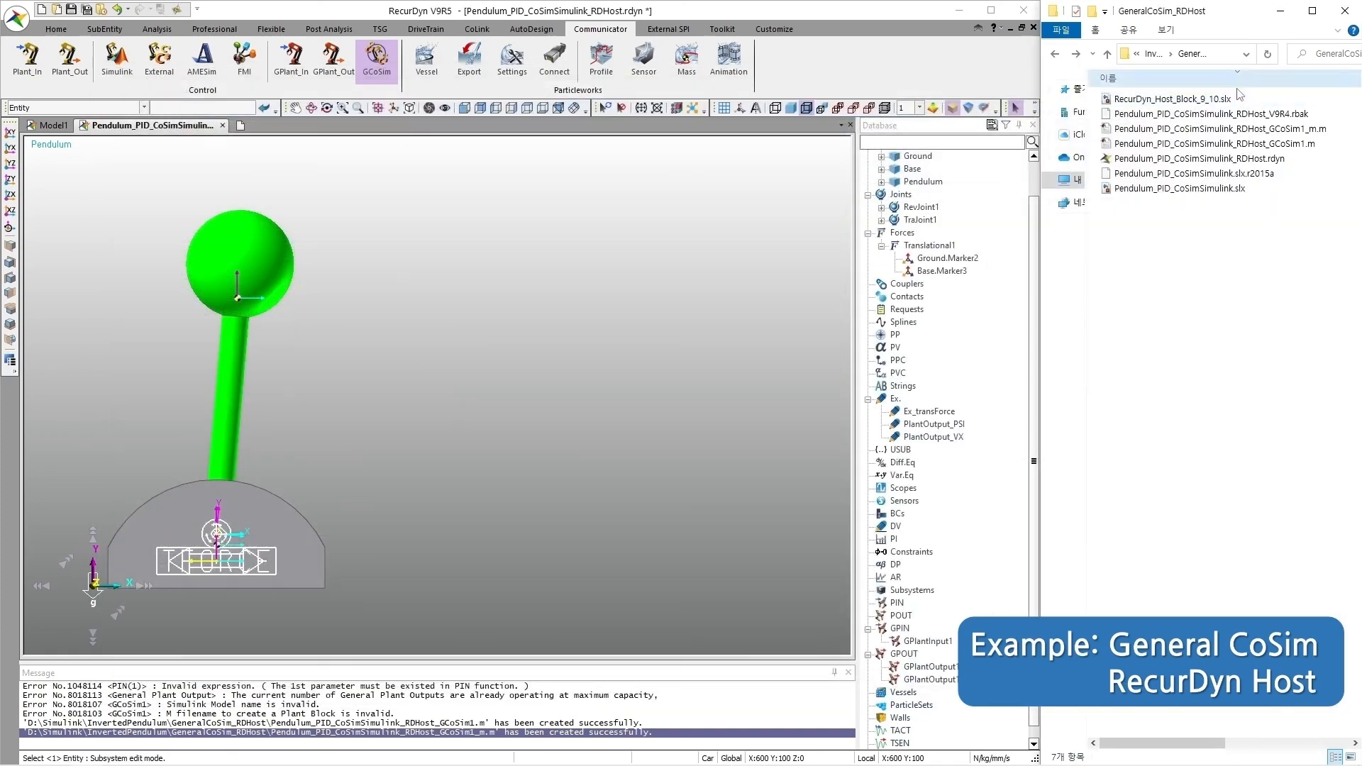
In RecurDyn, run the dynamic/kinematic analysis of the pendulum co-simulation and play the result animation
left_click(157, 29)
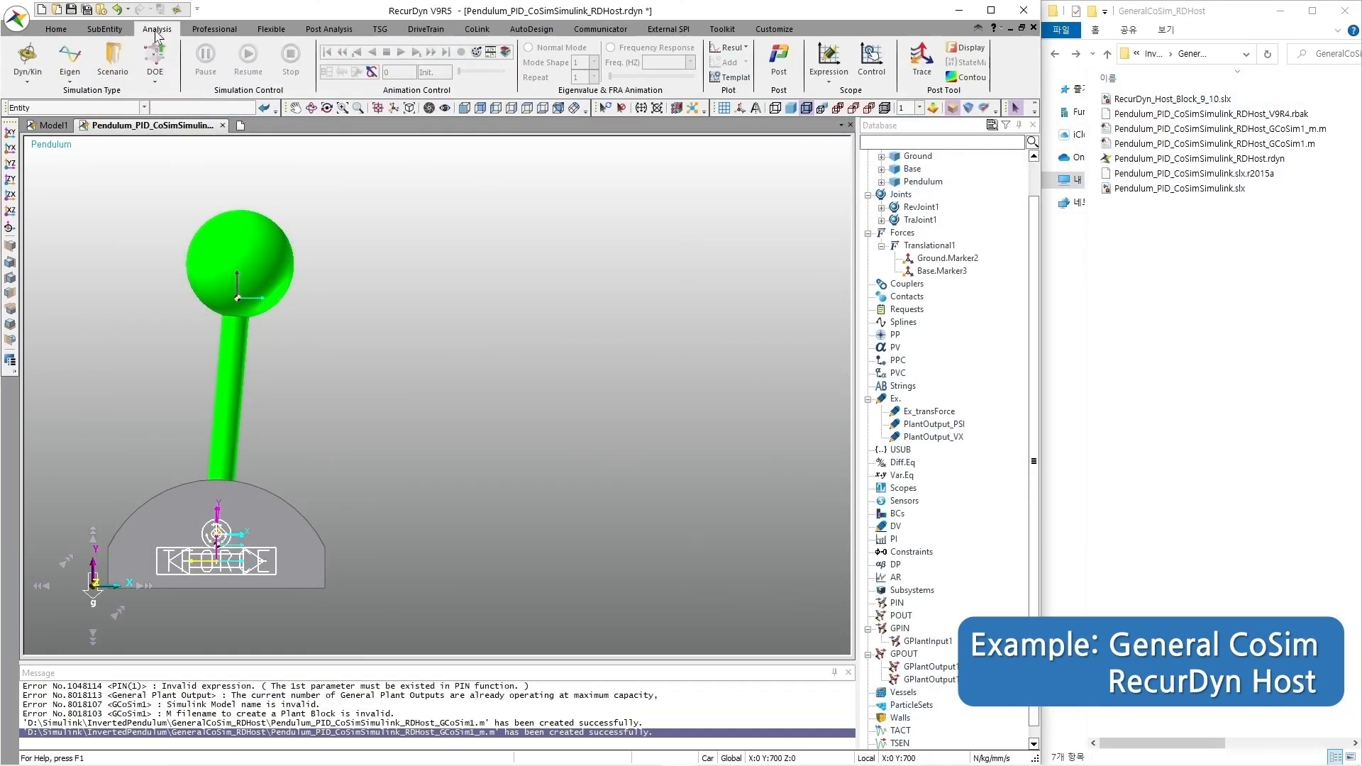
left_click(27, 60)
left_click(530, 579)
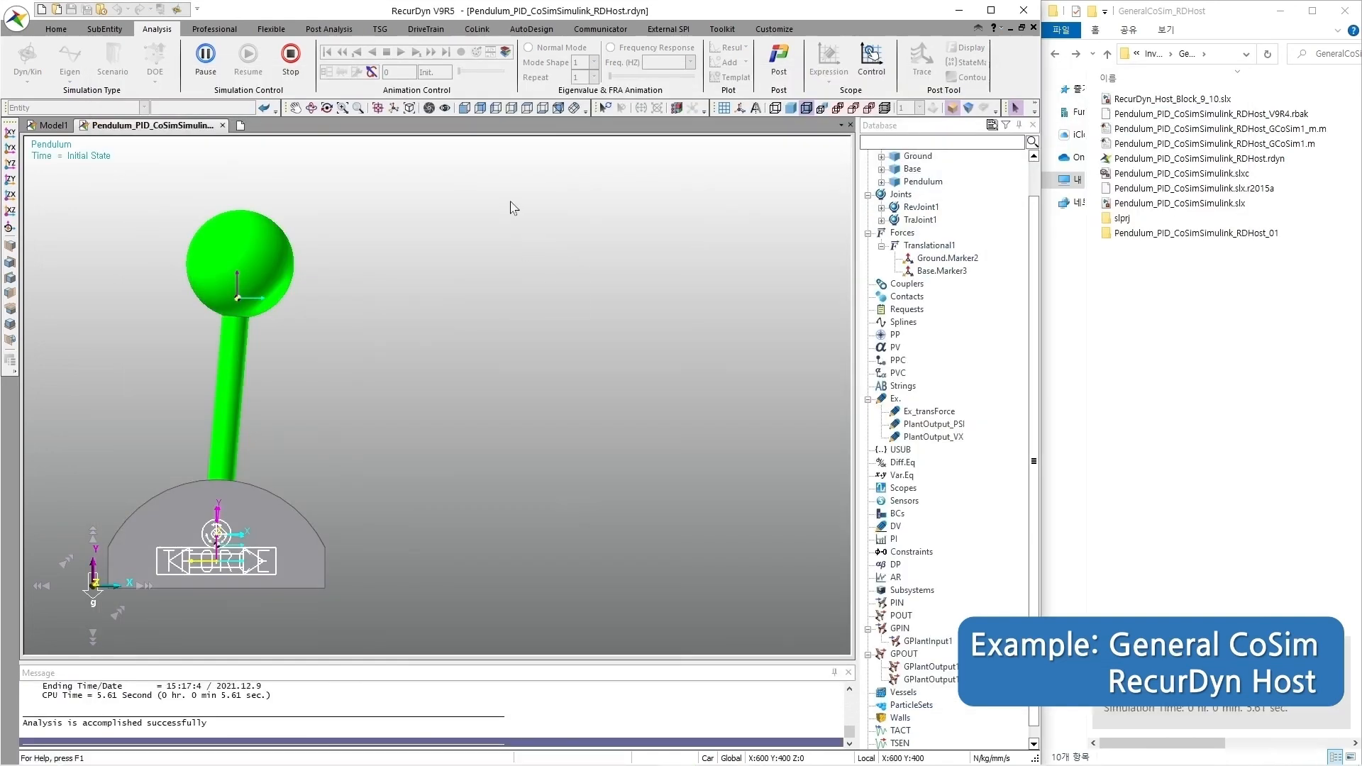
left_click(401, 52)
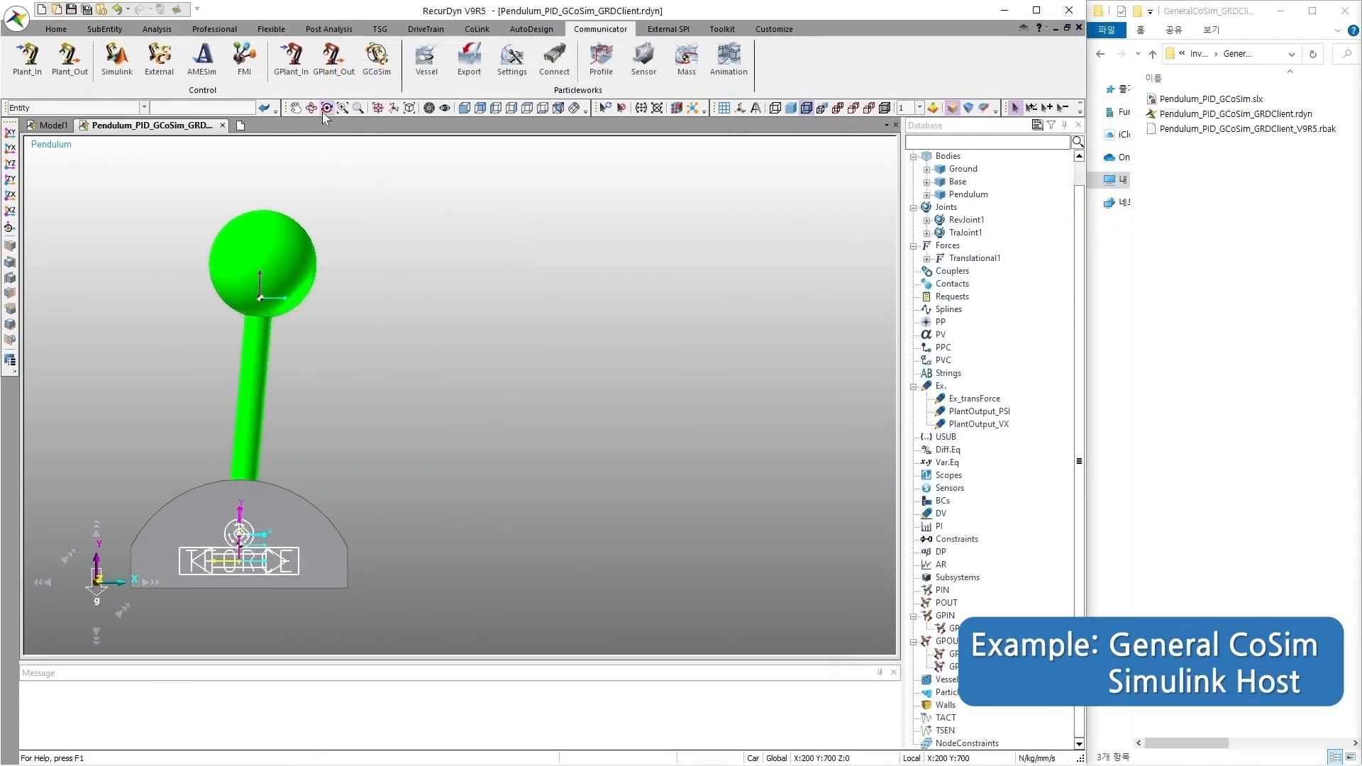
Add a general co-simulation entry of type Simulink to the Pendulum_PID_GCoSim_GRDClient model
left_click(373, 71)
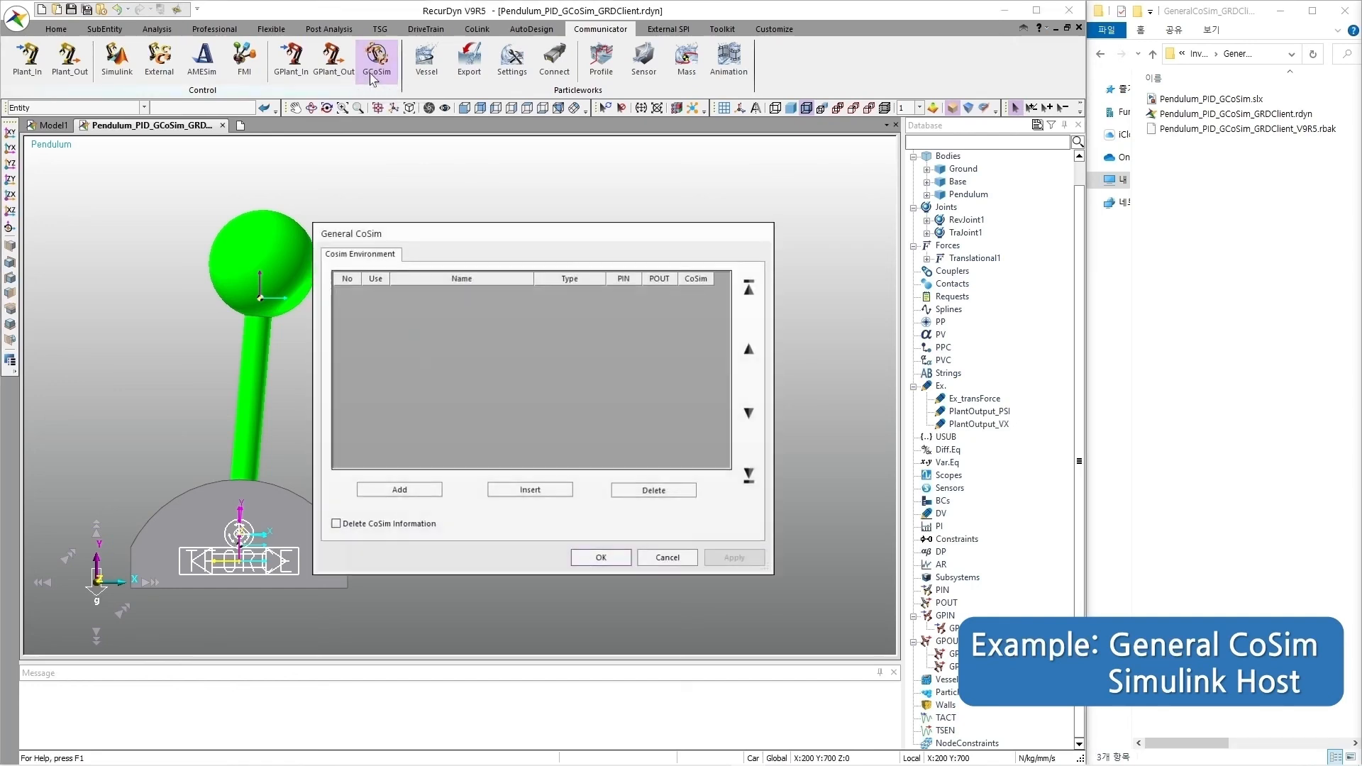
left_click(421, 490)
left_click(593, 293)
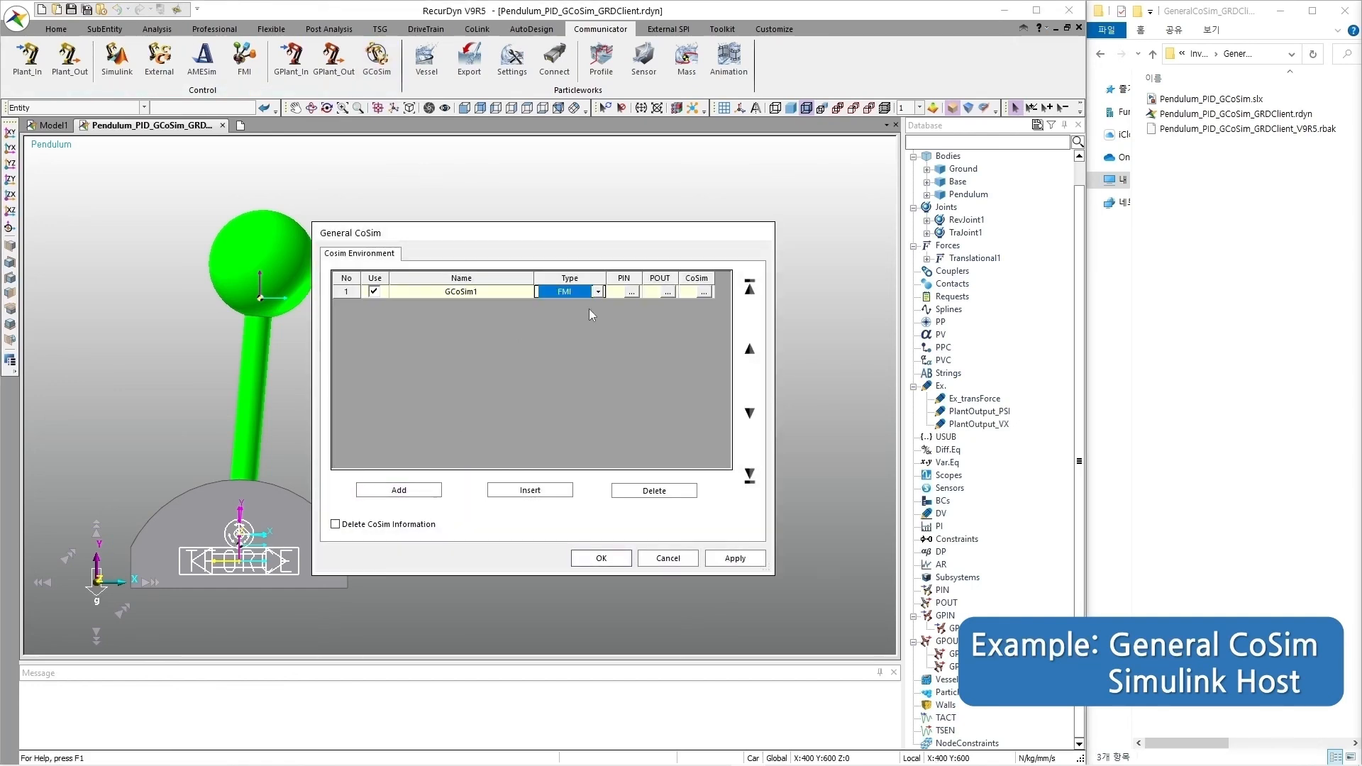
left_click(597, 293)
left_click(589, 317)
Add the client model's general plant input to the GCoSim1 plant input list and confirm it
left_click(631, 292)
left_click(407, 533)
left_click(600, 566)
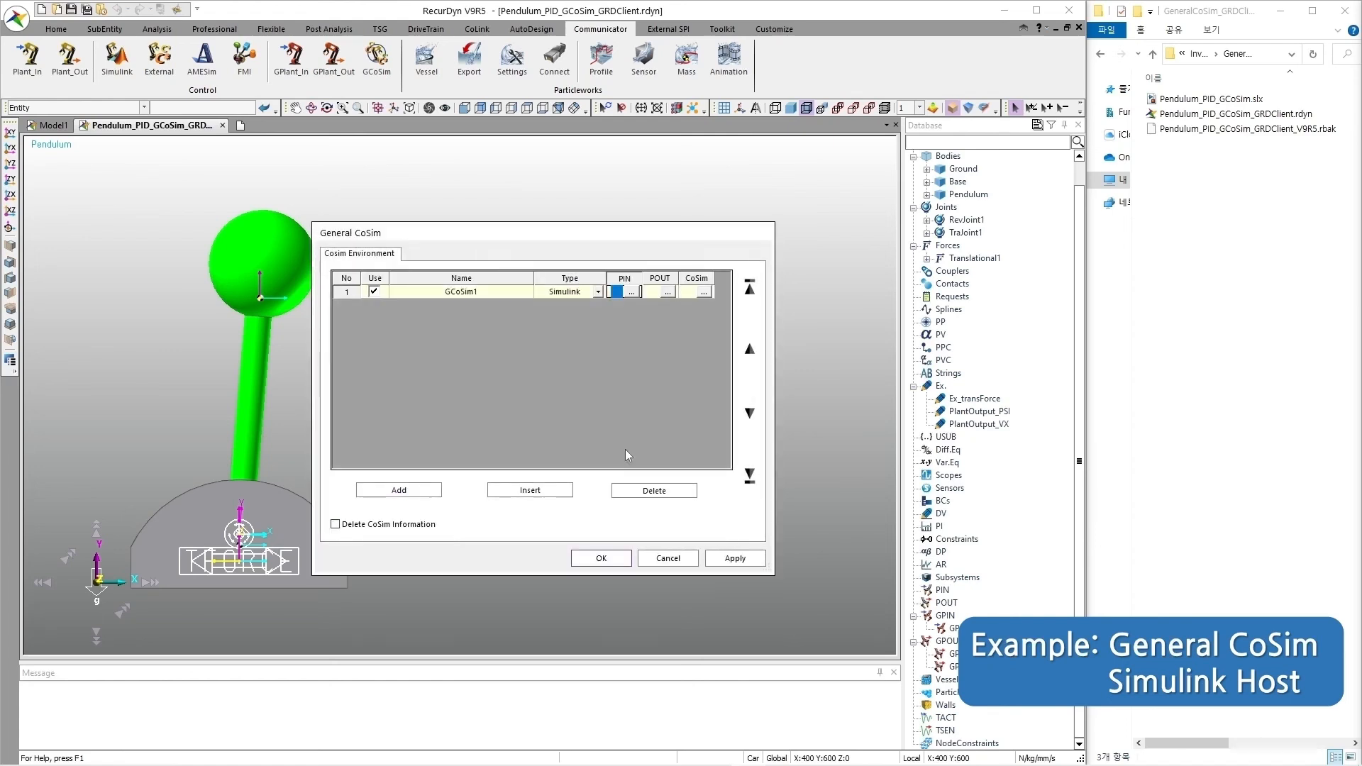
Add the two general plant outputs to the GCoSim1 plant output list and confirm it
left_click(668, 292)
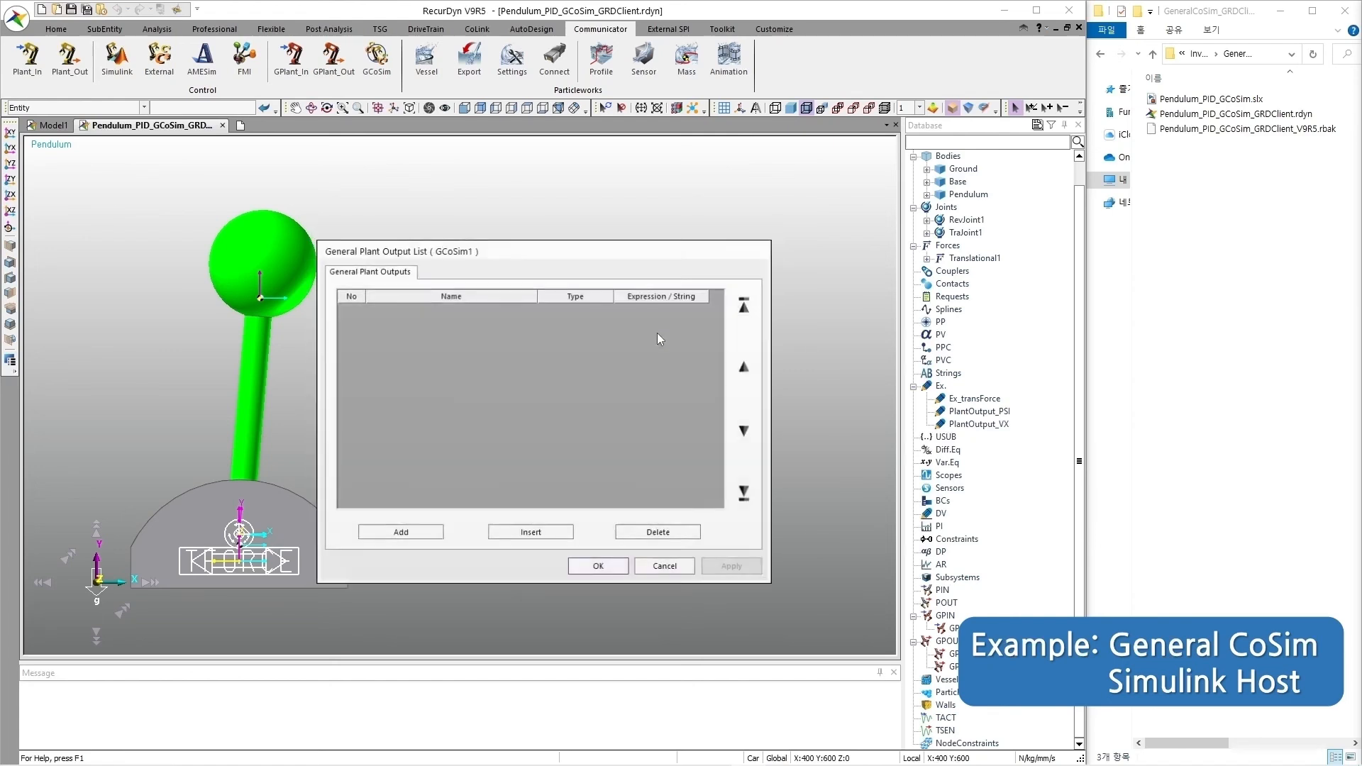
left_click(421, 537)
left_click(420, 537)
left_click(598, 566)
Set Simulink as the master program of GCoSim1 and export the M-file that creates the plant block
left_click(703, 292)
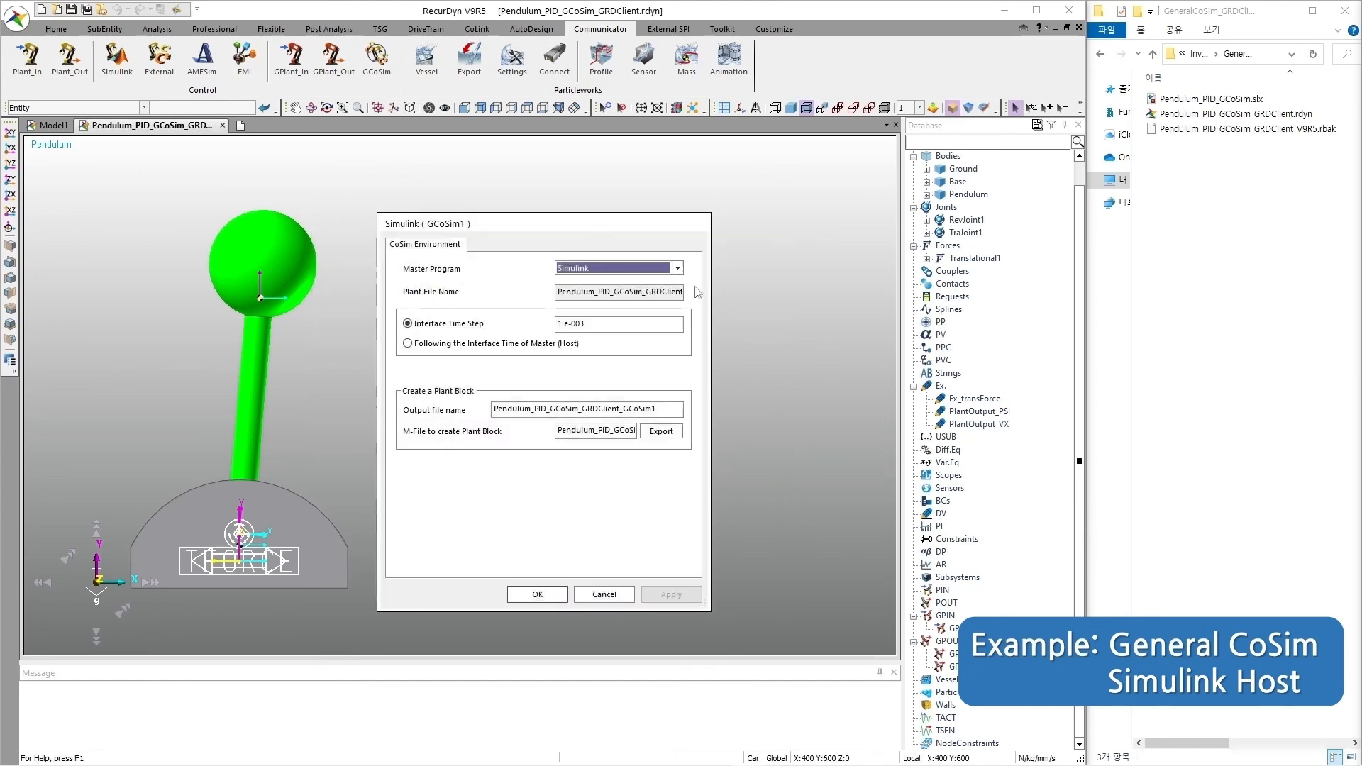
left_click(678, 268)
left_click(669, 281)
left_click(646, 430)
left_click(1309, 131)
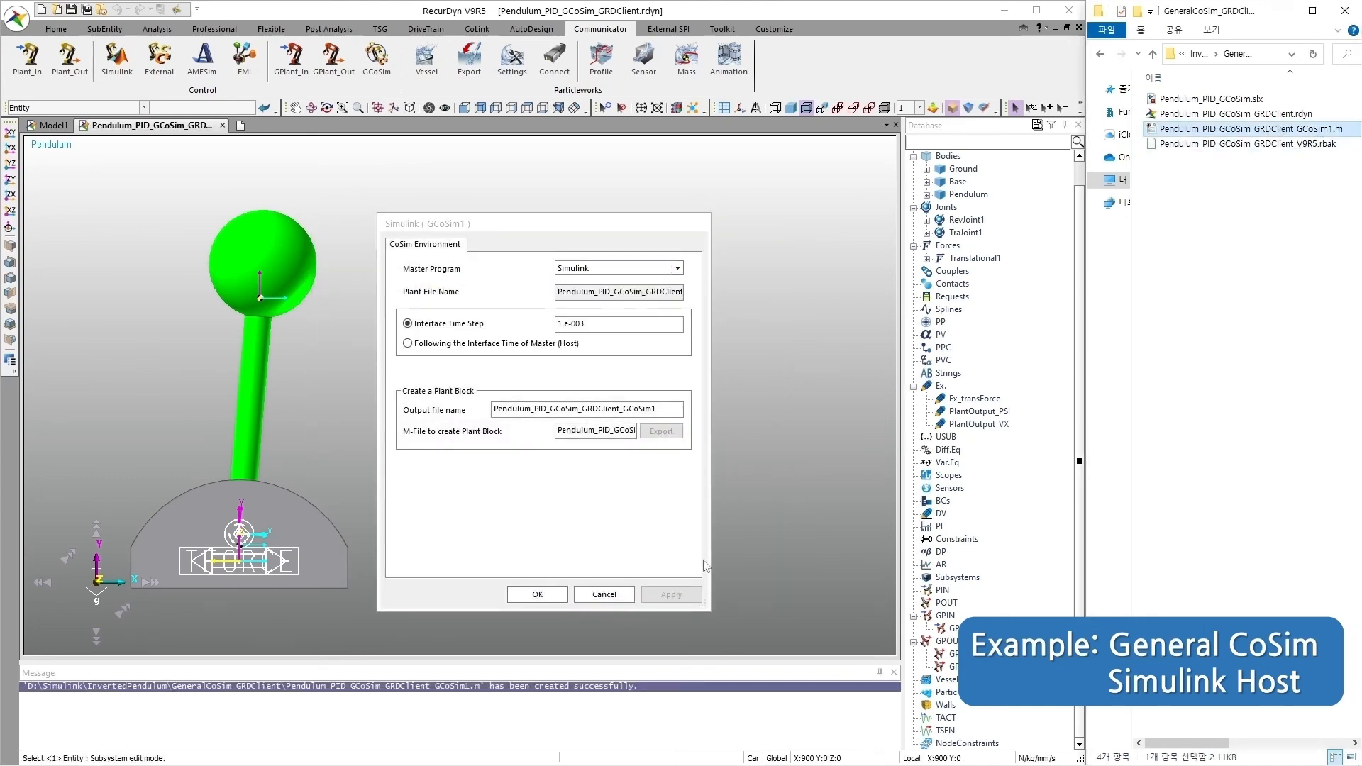
Confirm the GCoSim1 Simulink settings and the general co-simulation definition, and close RecurDyn
left_click(537, 594)
left_click(602, 557)
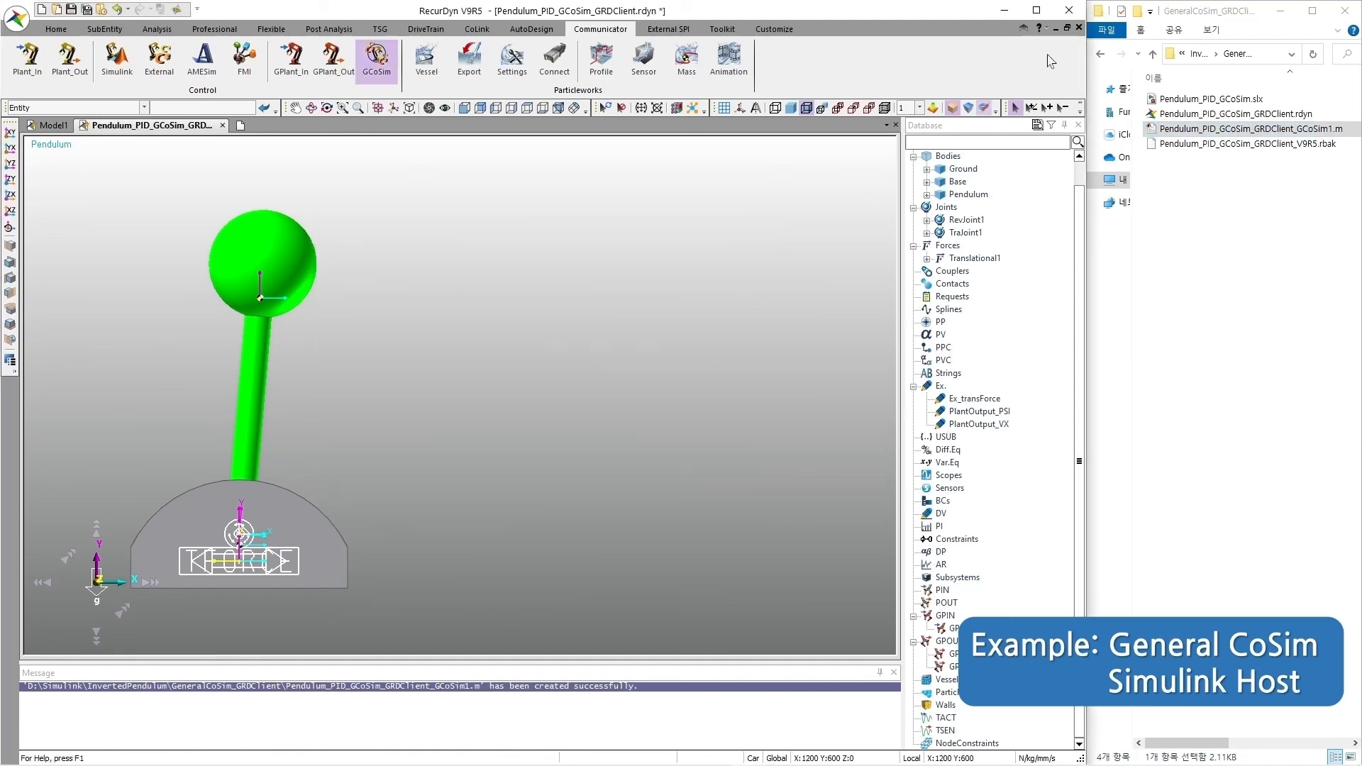
left_click(1069, 9)
left_click(540, 423)
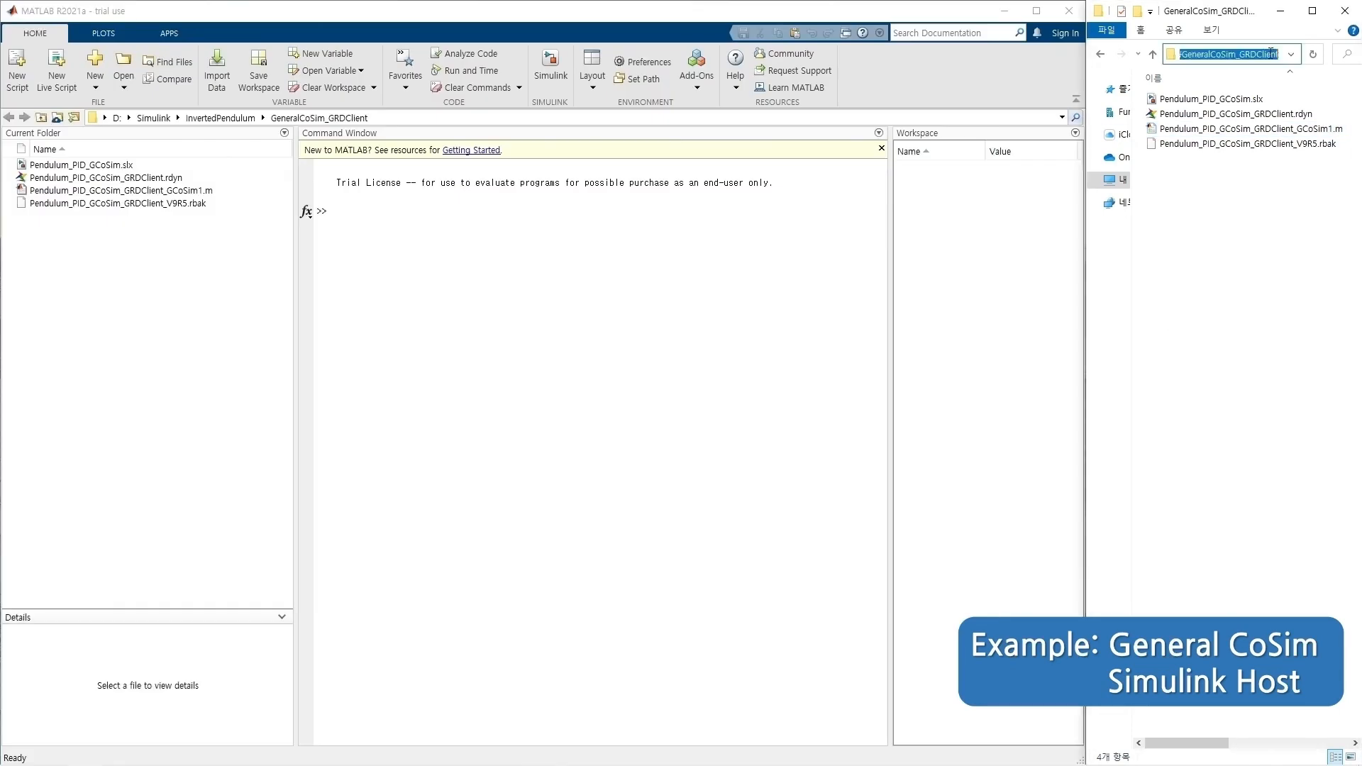
In MATLAB, run the Pendulum_PID_GCoSim_GRDClient_GCoSim1.m script and generate the RecurDyn client block with the GRDClient command
right_click(205, 190)
left_click(236, 248)
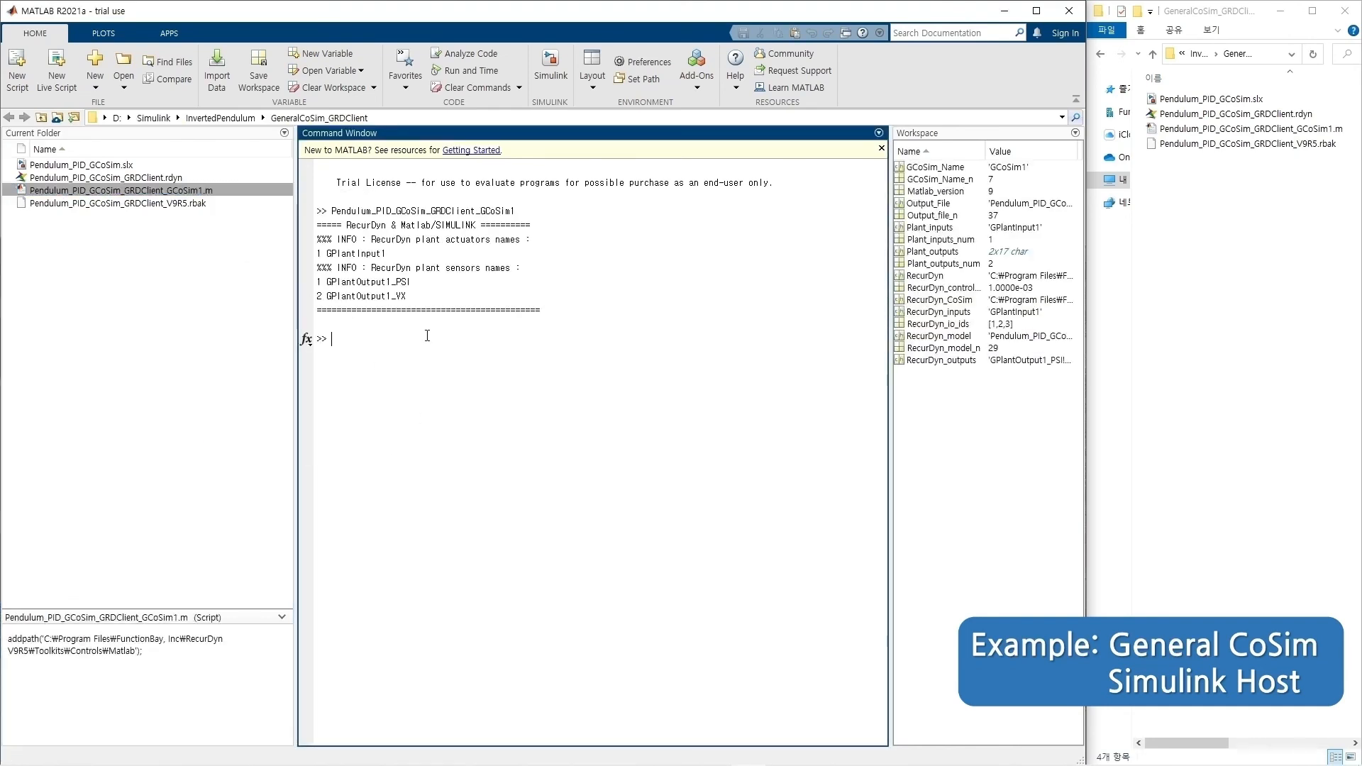
type("GRDClient")
key("Return")
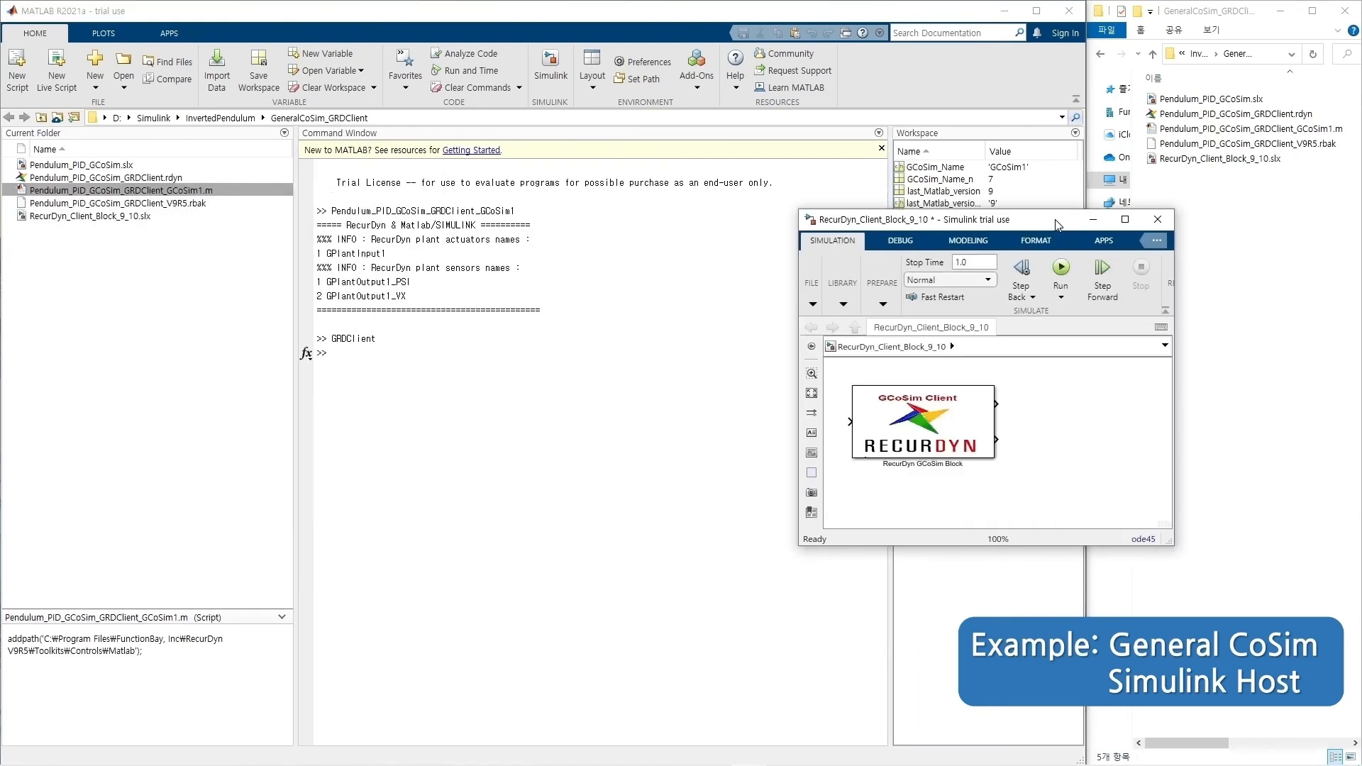
Open Pendulum_PID_GCoSim.slx and place the RecurDyn GCoSim client block between the sum block and the Position and Velocity signal lines
left_click(128, 166)
double_click(128, 164)
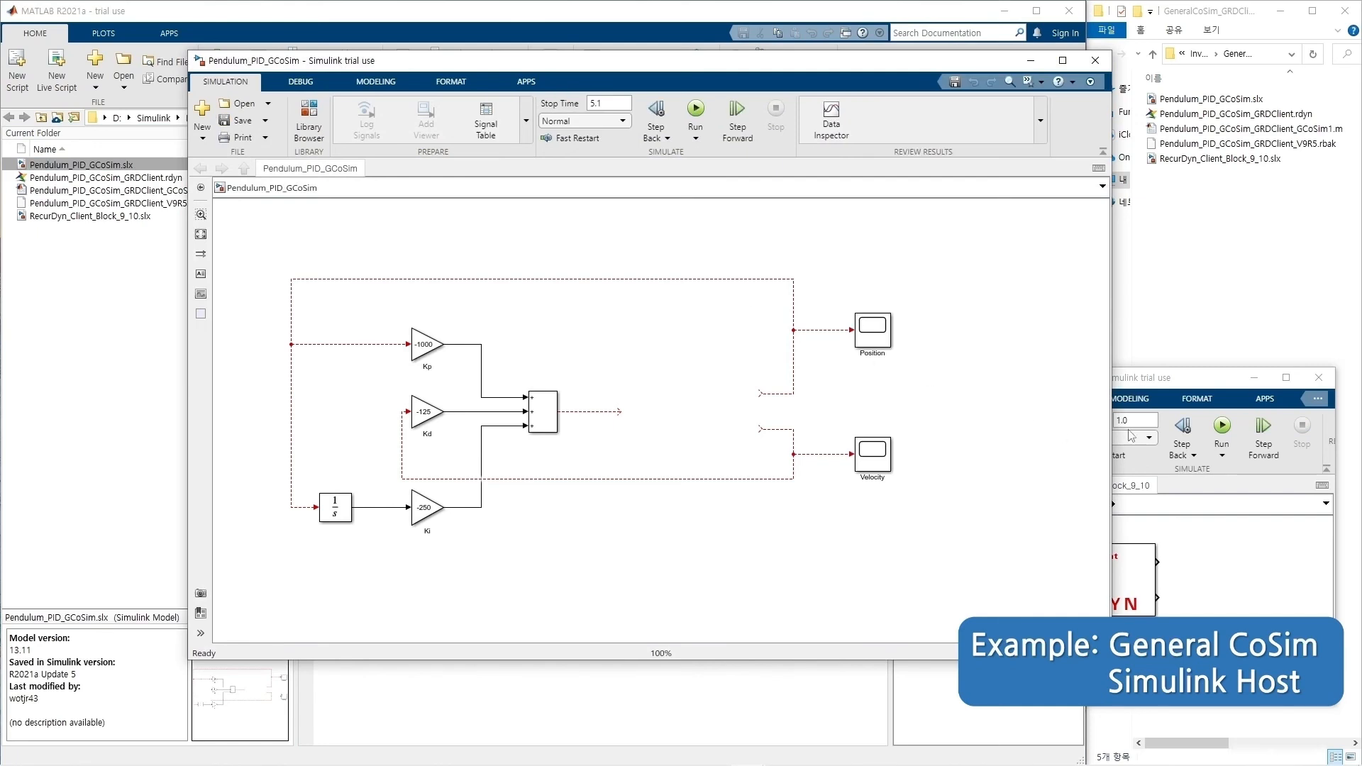
left_click(1199, 383)
left_click_drag(1126, 580, 736, 412)
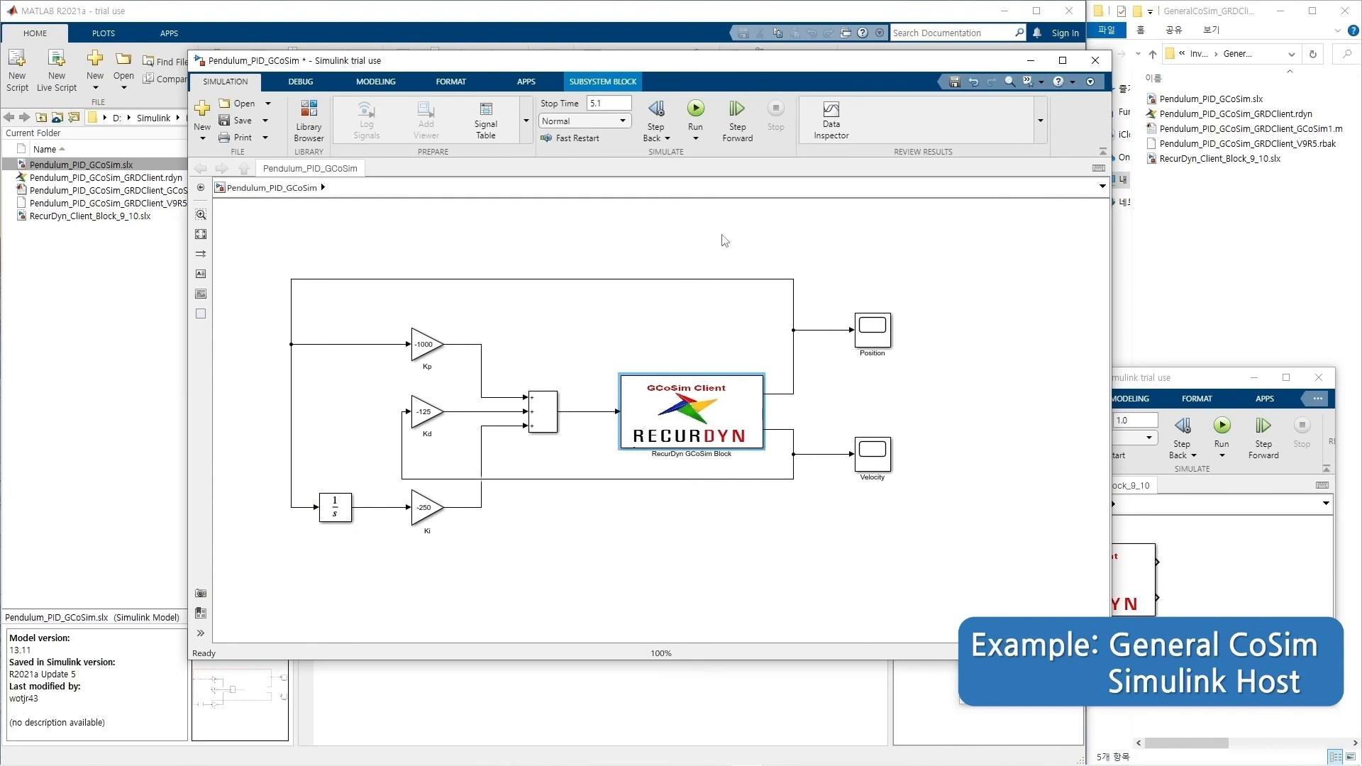
Set RecurDyn_step to 200 in the RecurDyn Plant block inside the client subsystem, return to the top-level model and set the stop time to 5
double_click(708, 425)
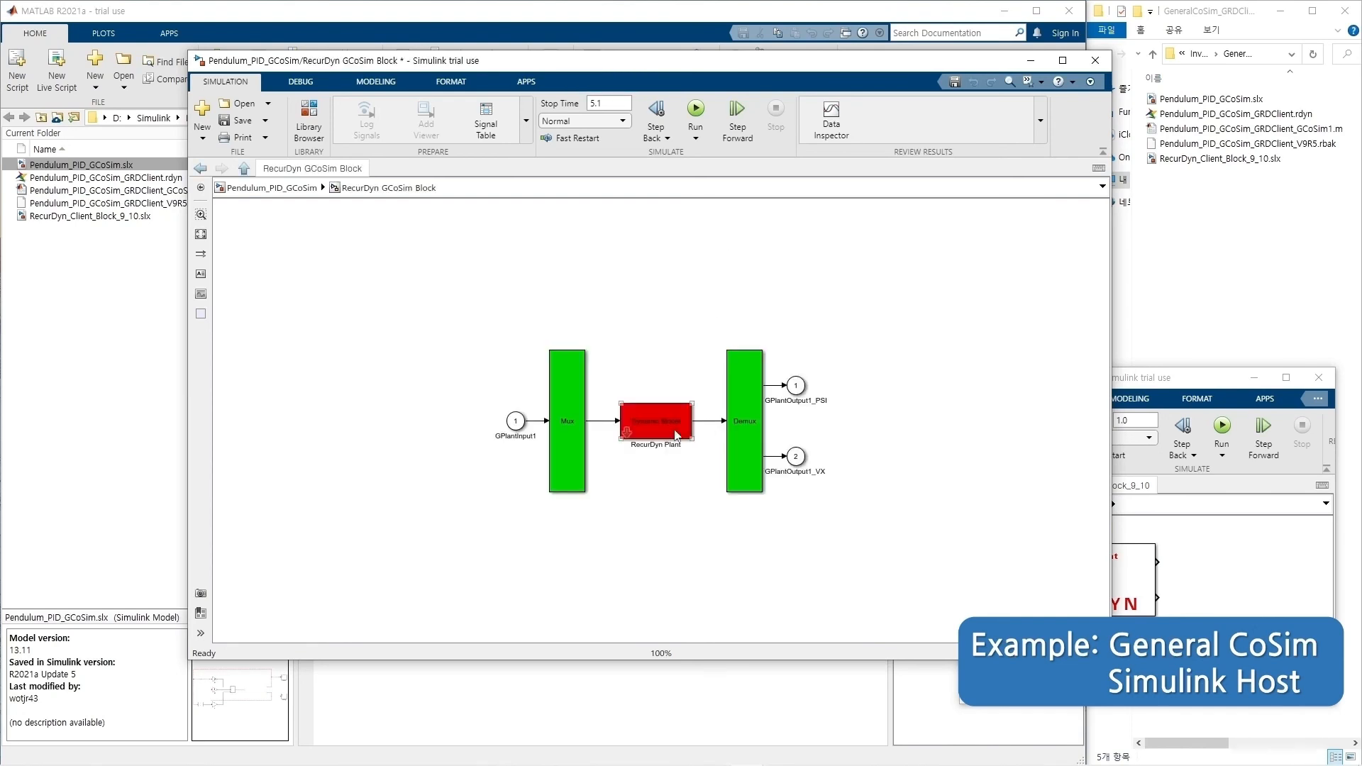
double_click(675, 435)
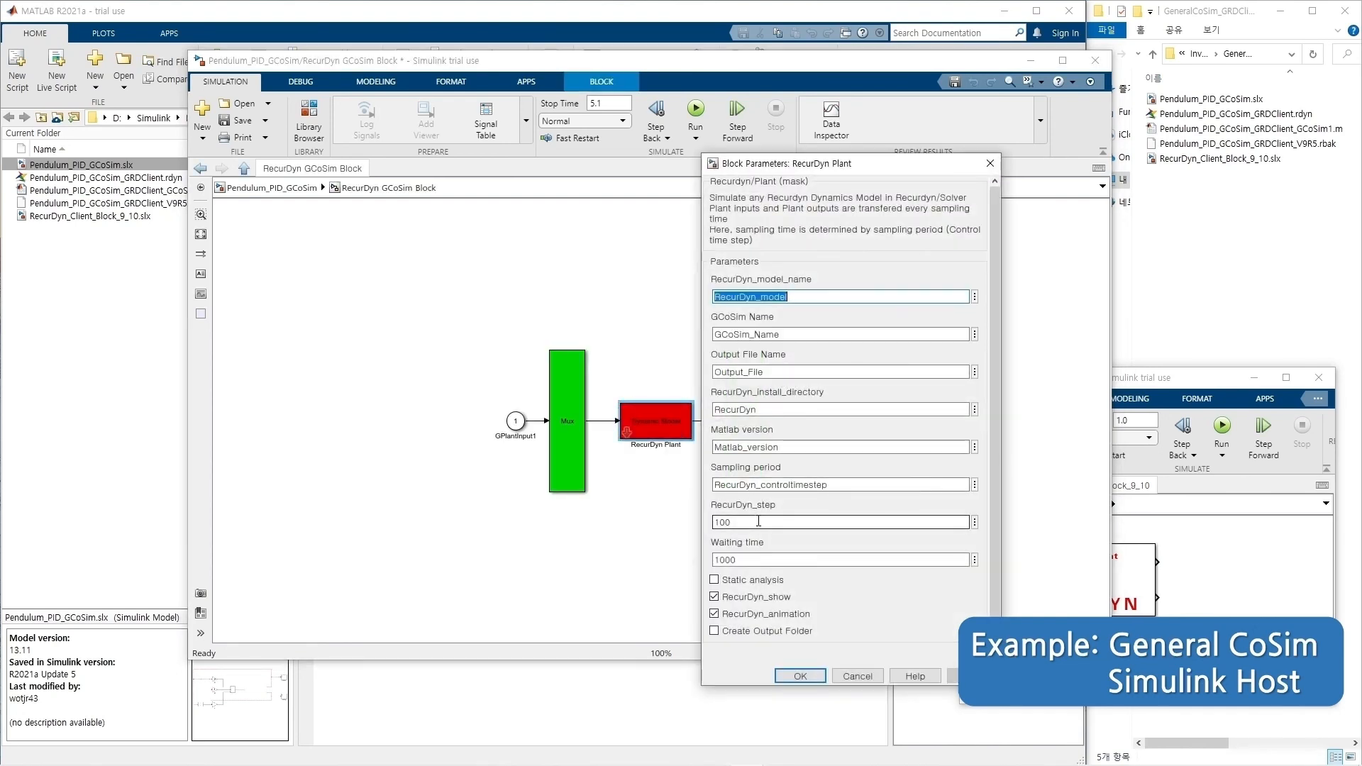
double_click(758, 521)
type("200")
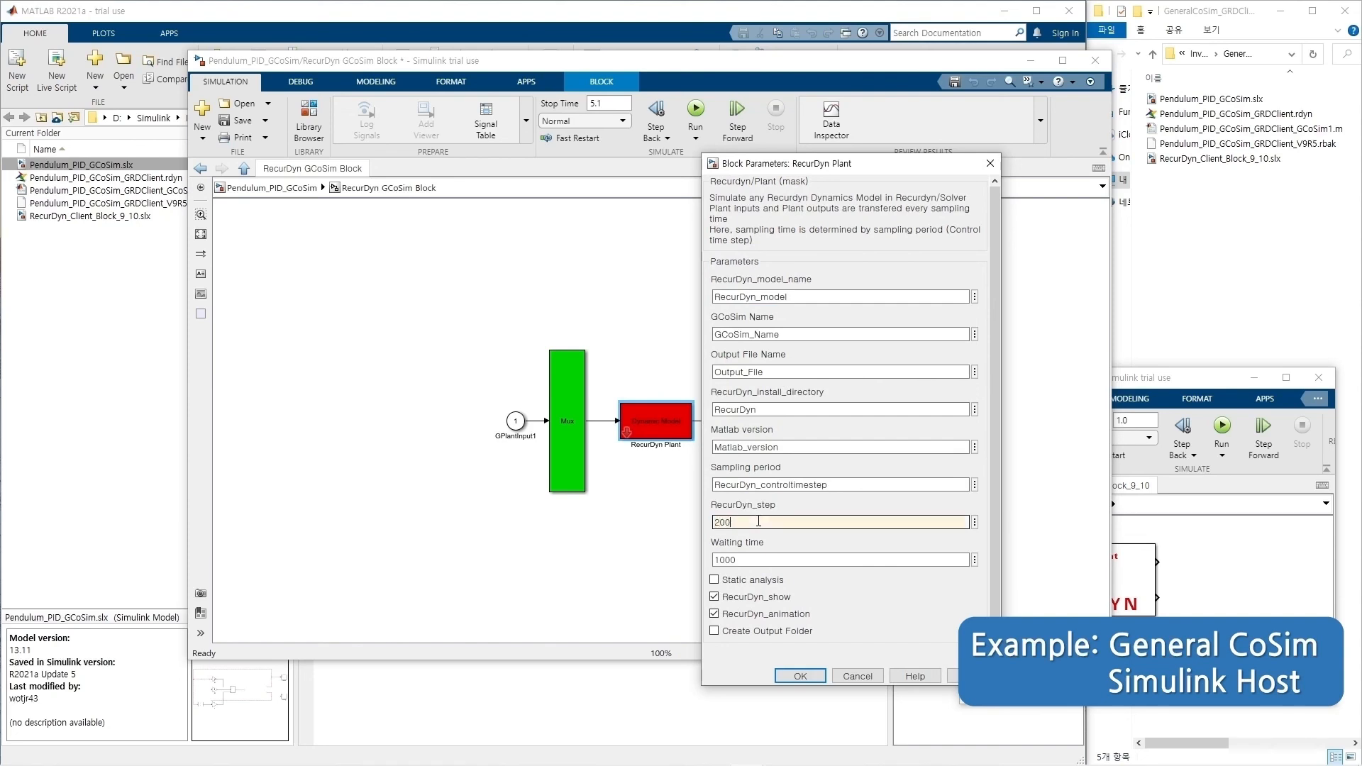
key("Return")
left_click(244, 168)
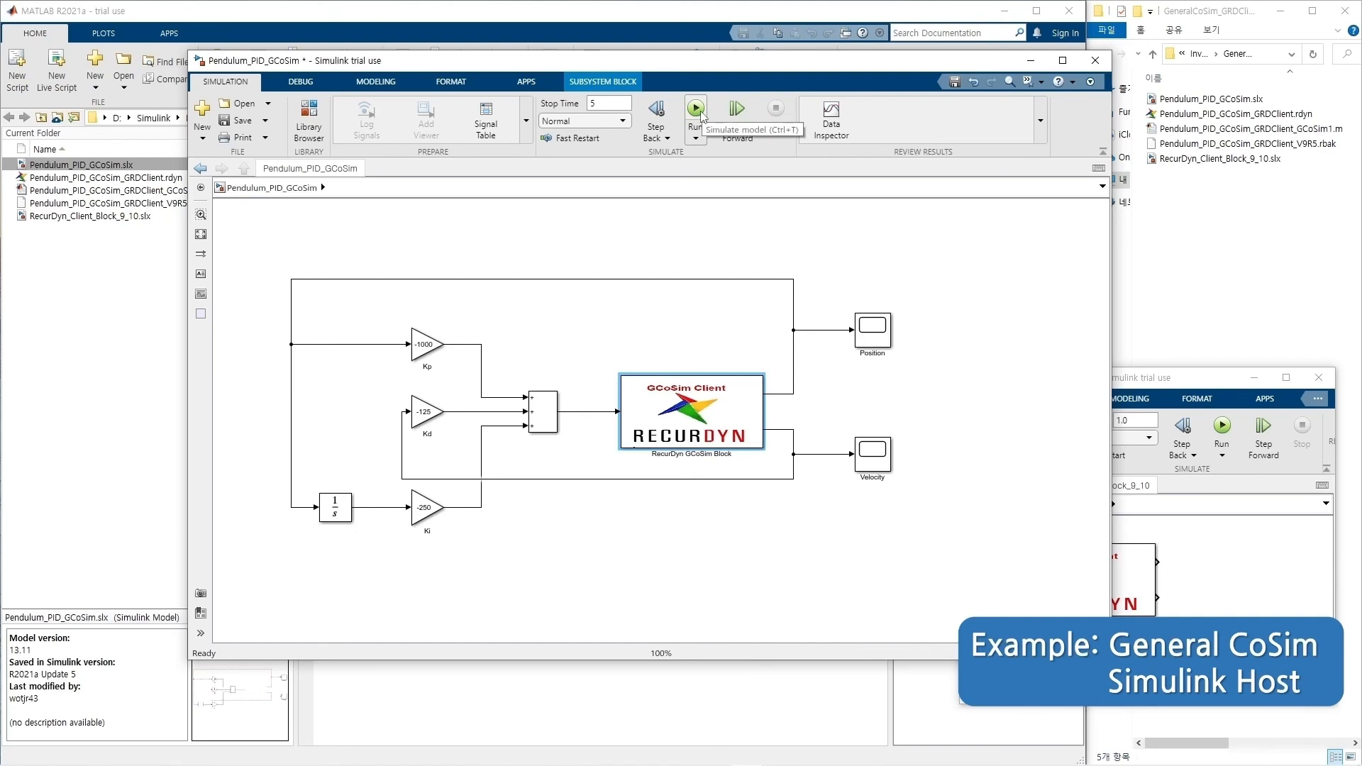
Run the Simulink-hosted co-simulation of Pendulum_PID_GCoSim and play the pendulum result animation in RecurDyn
left_click(699, 114)
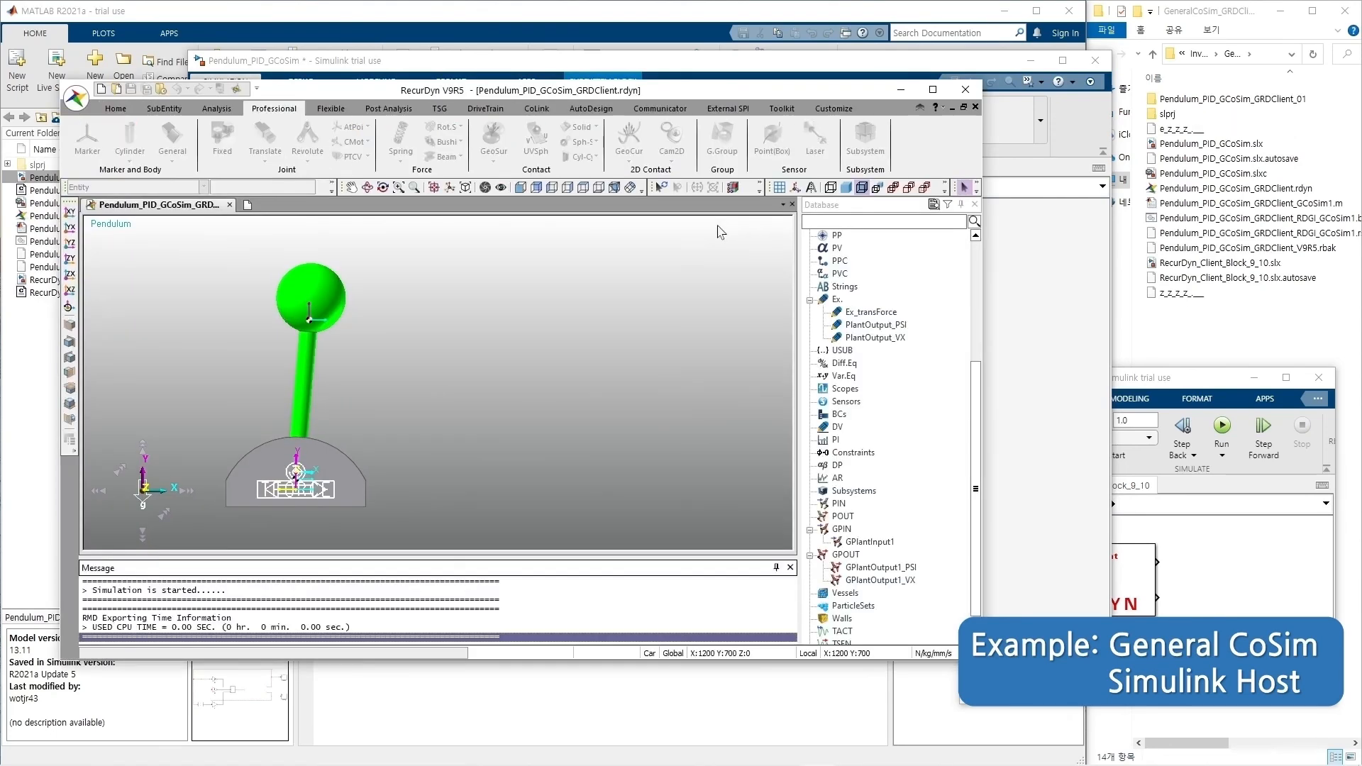
left_click(399, 48)
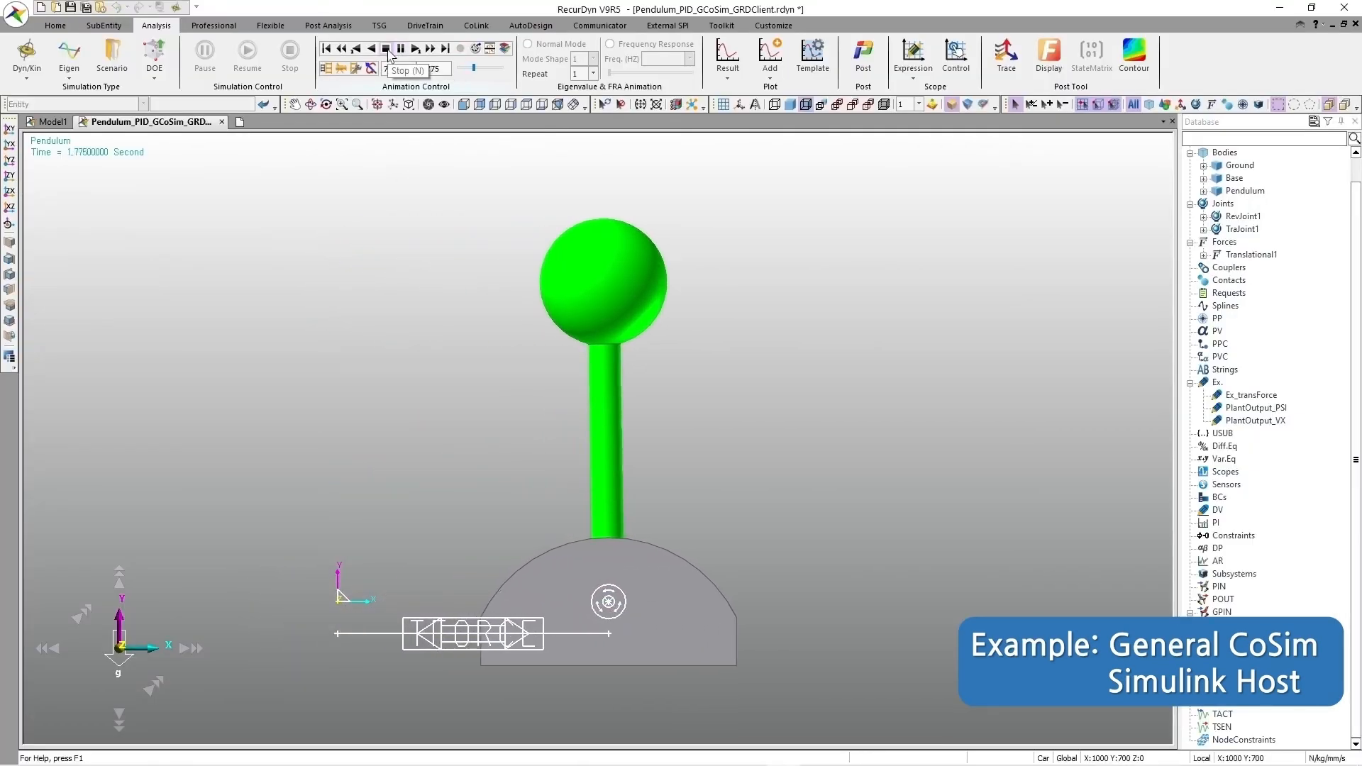
left_click(387, 49)
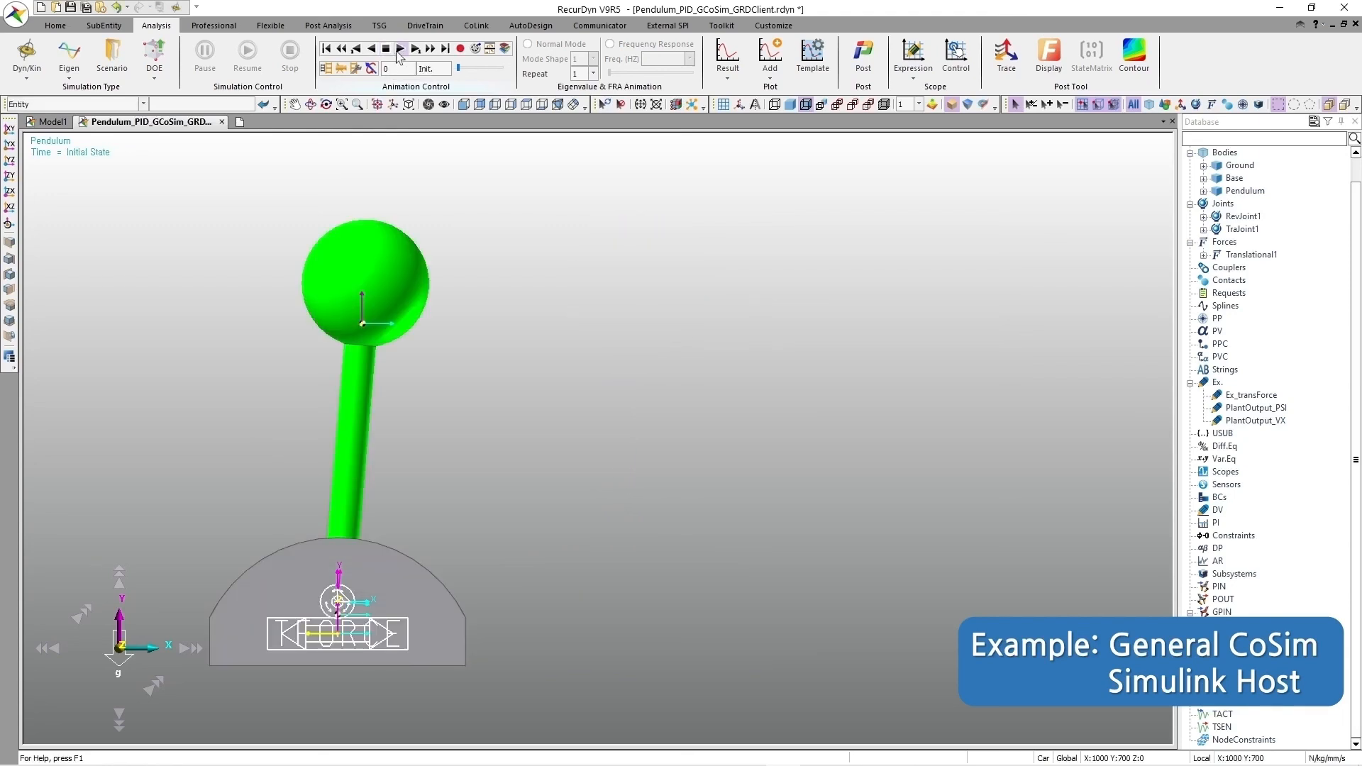
left_click(398, 49)
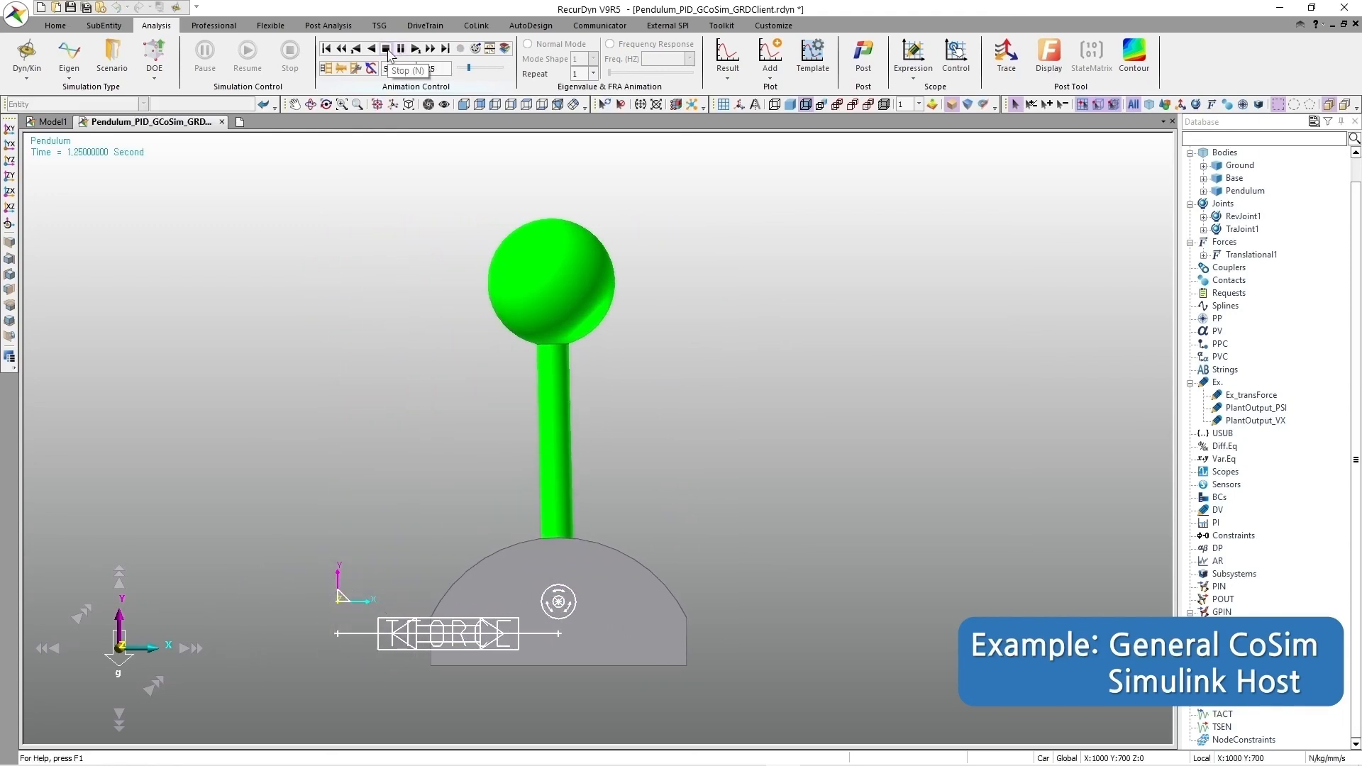